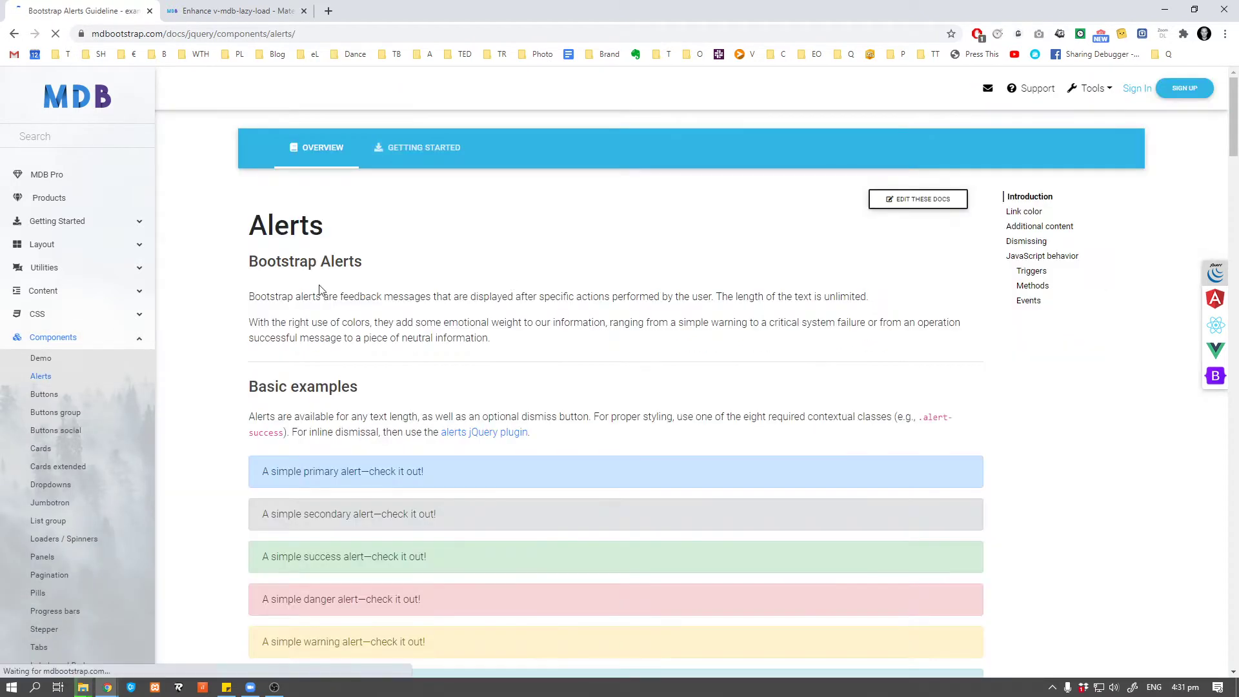
# - Look through the component documentation for alerts and pagination, and the table documentation for basic examples and Datatables
pyautogui.scroll(-10, 335, 232)
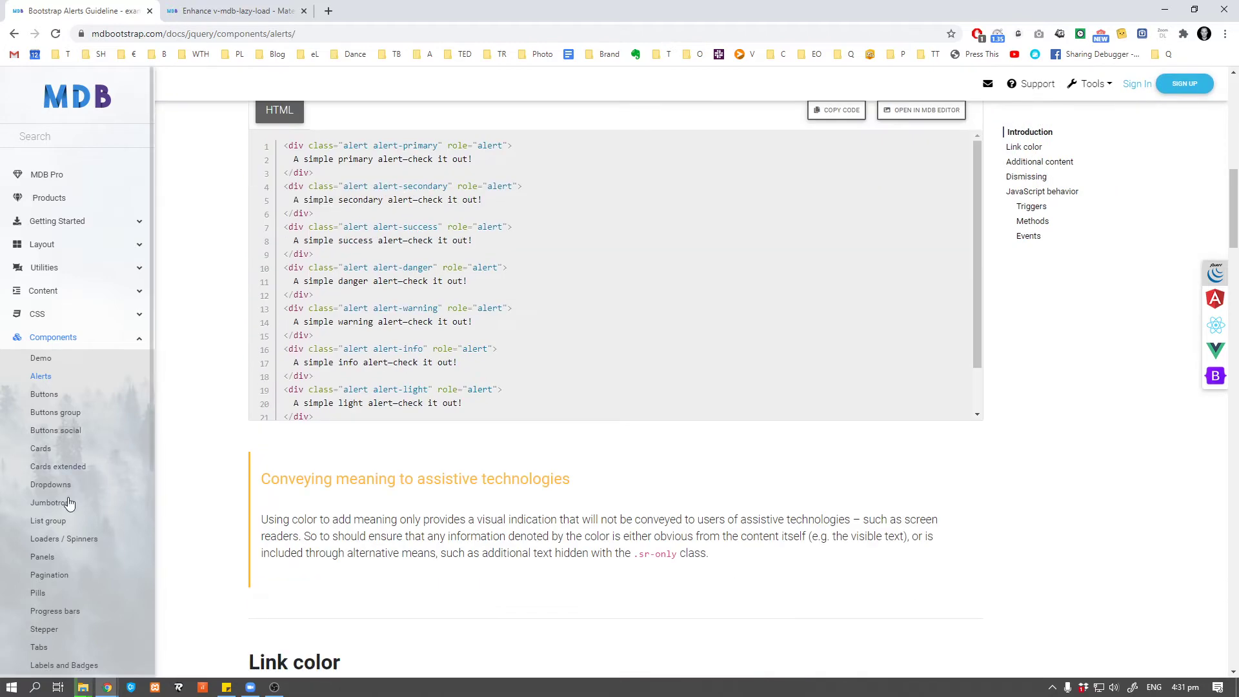
pyautogui.click(50, 575)
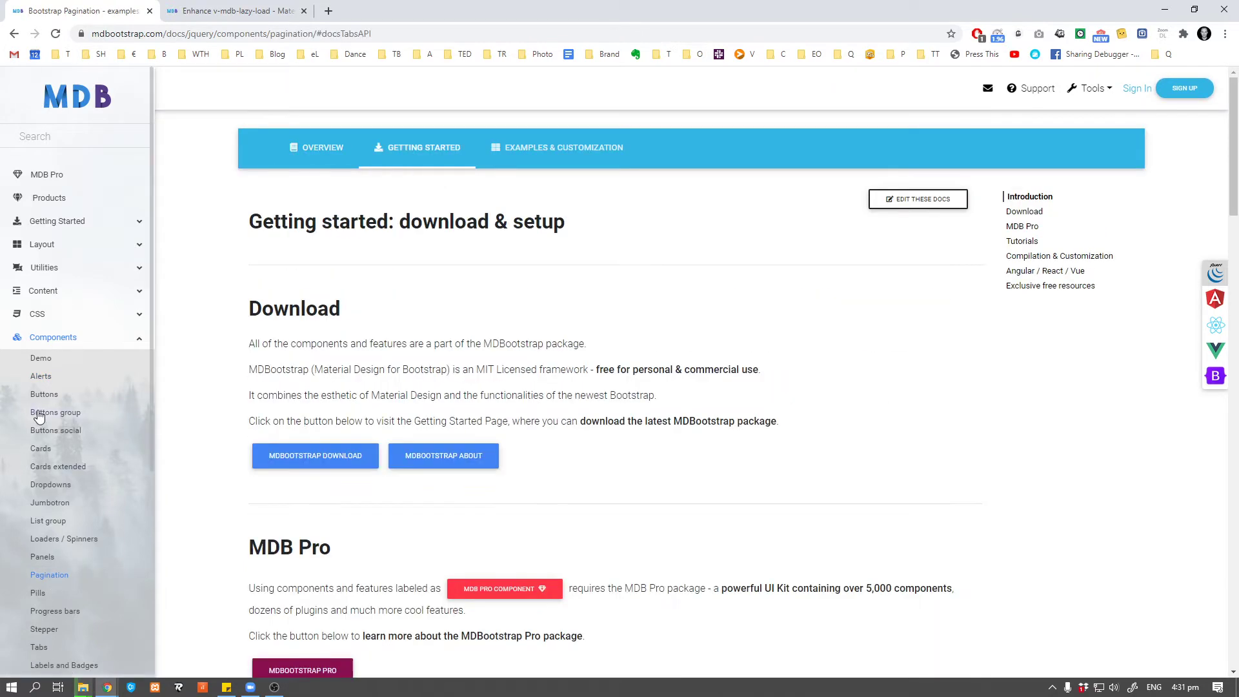
pyautogui.click(83, 401)
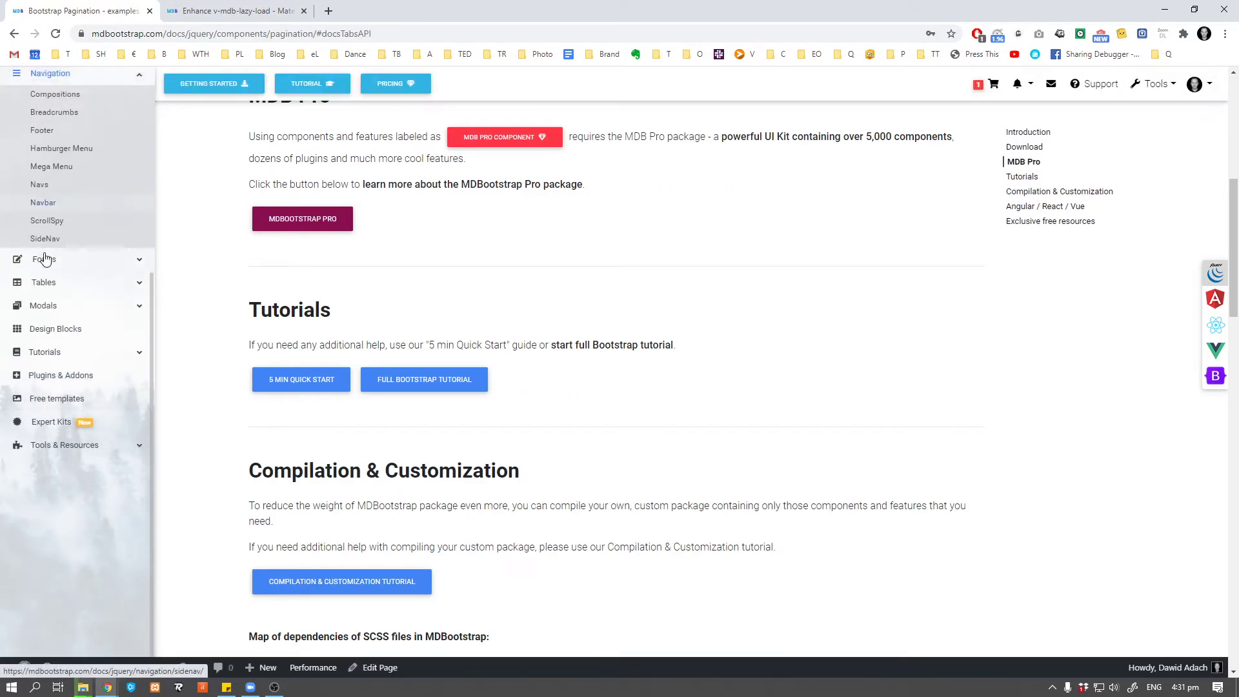
pyautogui.click(65, 284)
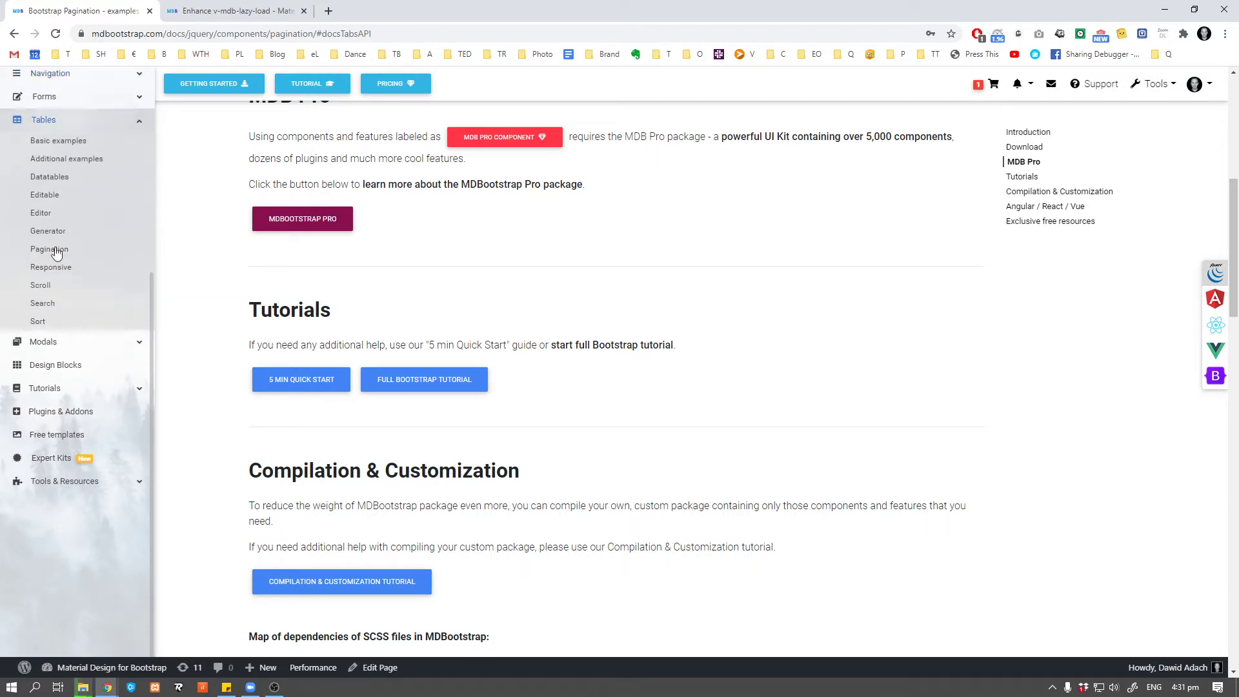
pyautogui.click(61, 137)
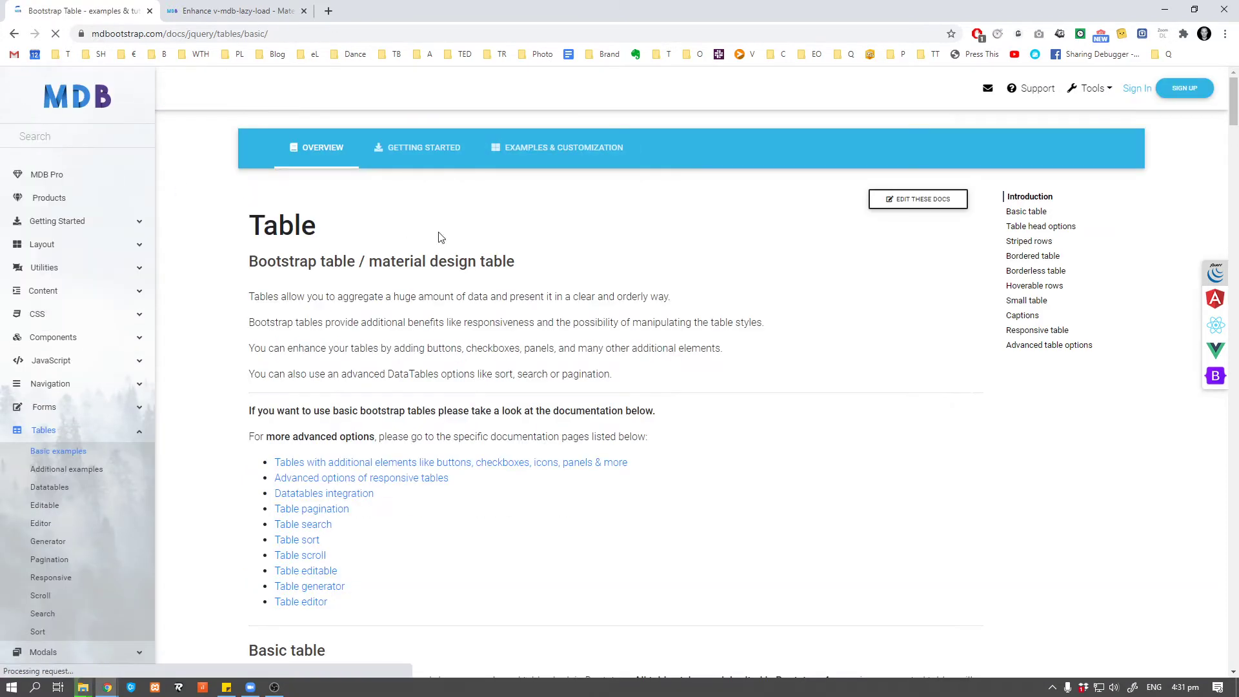
pyautogui.click(57, 491)
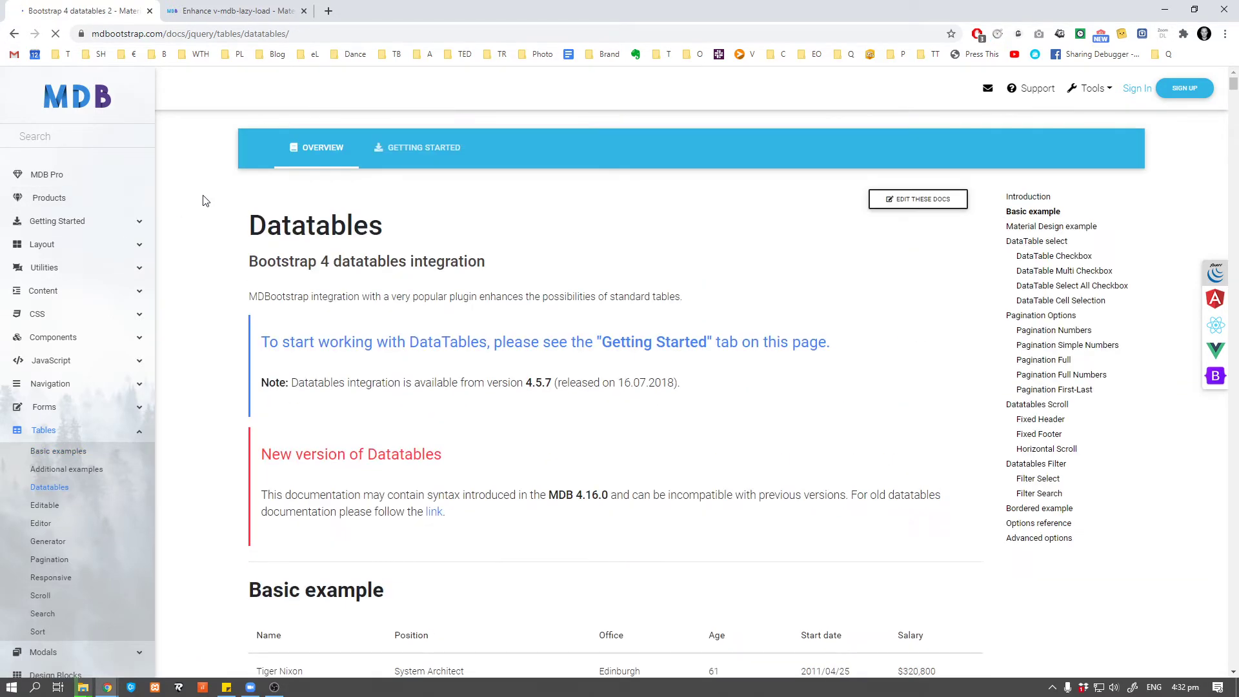
# - Open the JavaScript Accordion documentation and look through its examples as far as the accordion with a picture
pyautogui.click(62, 365)
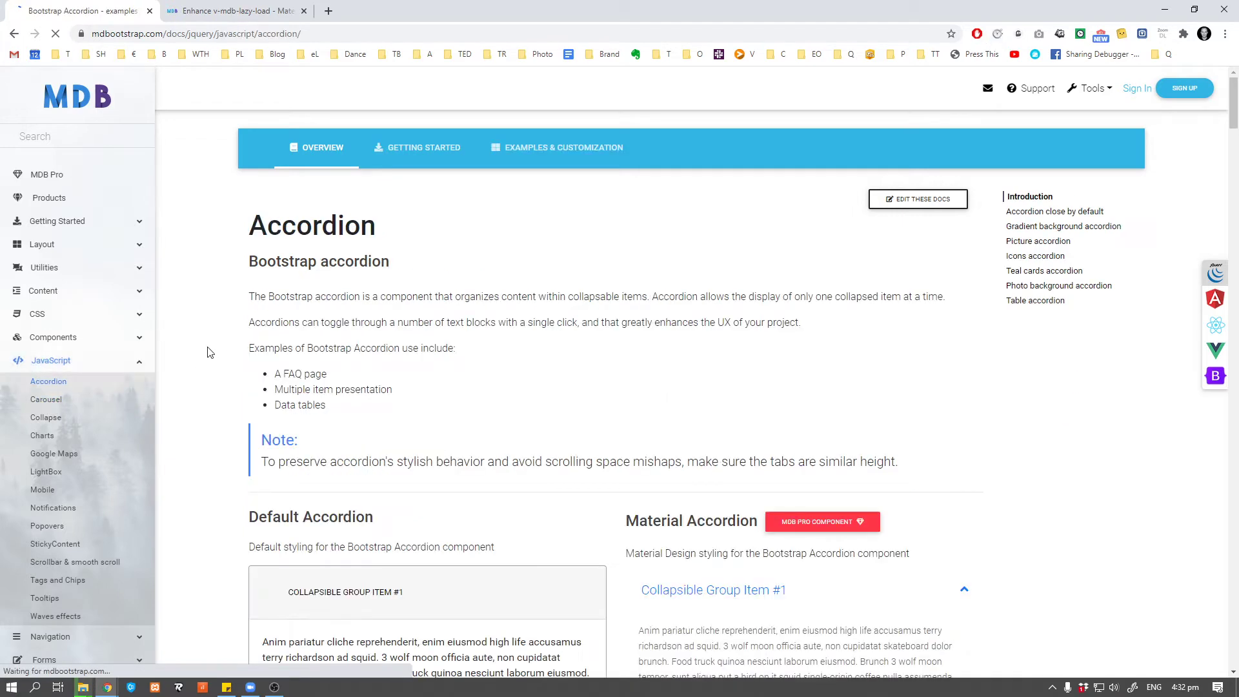
pyautogui.scroll(-4, 220, 309)
pyautogui.scroll(-9, 220, 310)
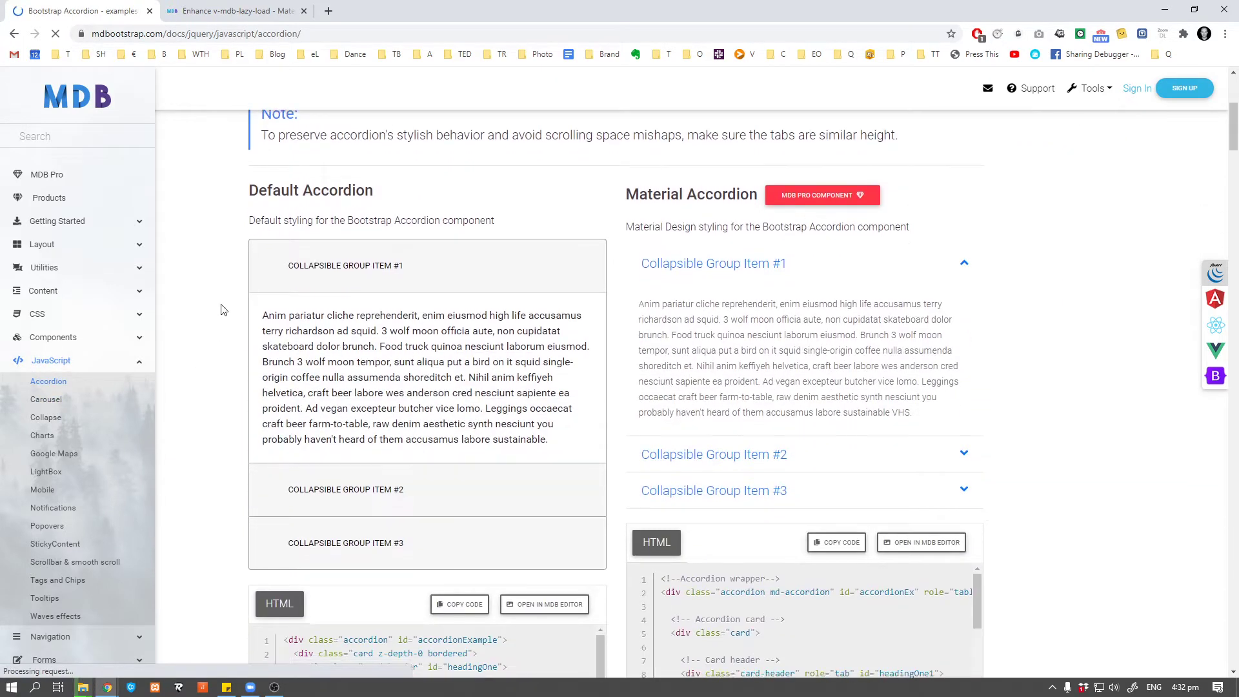
pyautogui.scroll(-13, 220, 310)
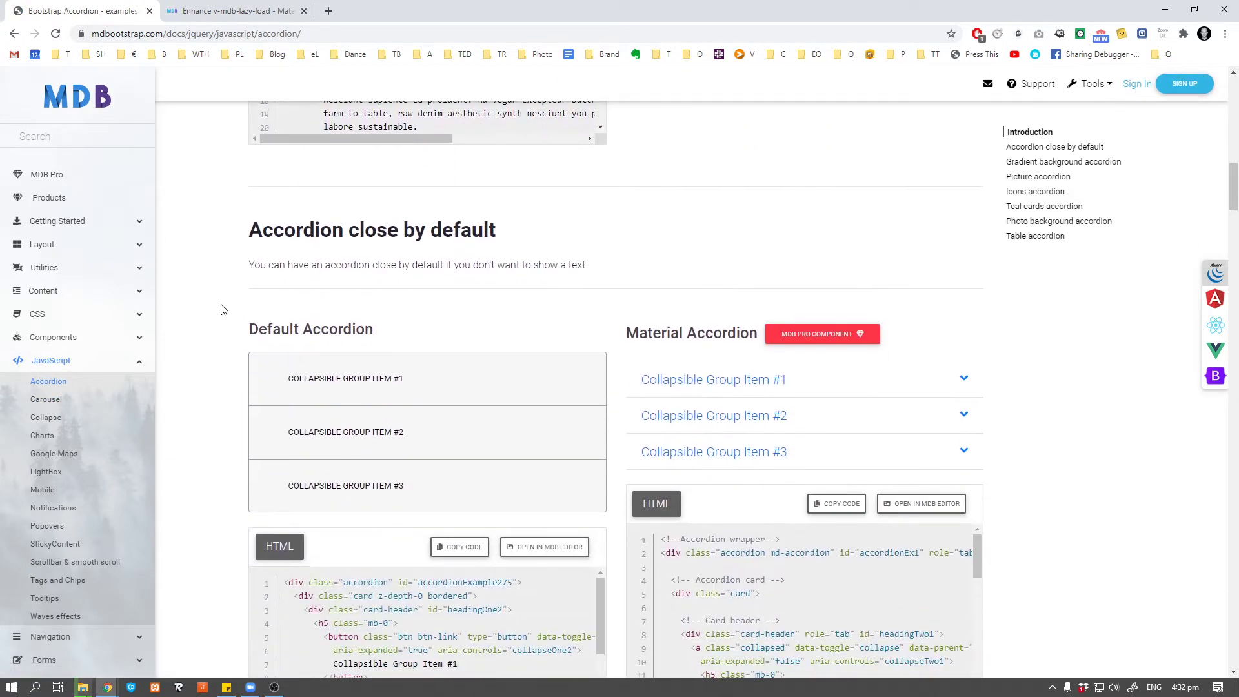
pyautogui.scroll(-10, 220, 310)
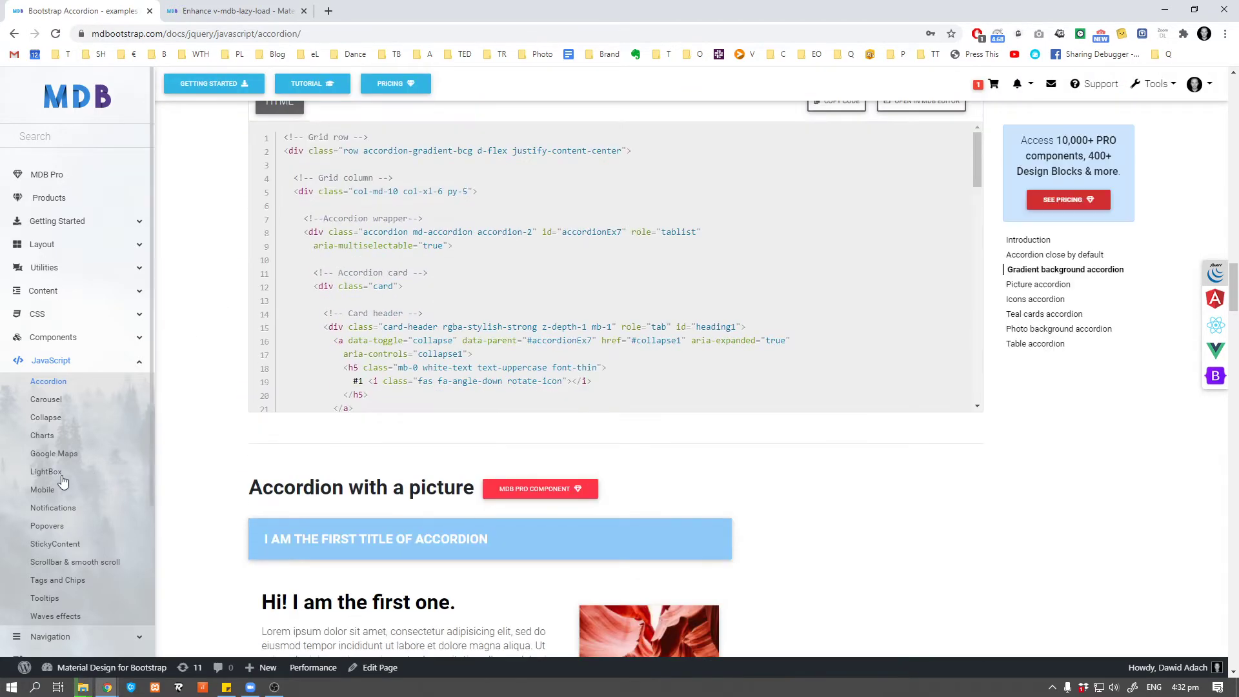
# - Open the LightBox documentation page and look through its content
pyautogui.click(61, 476)
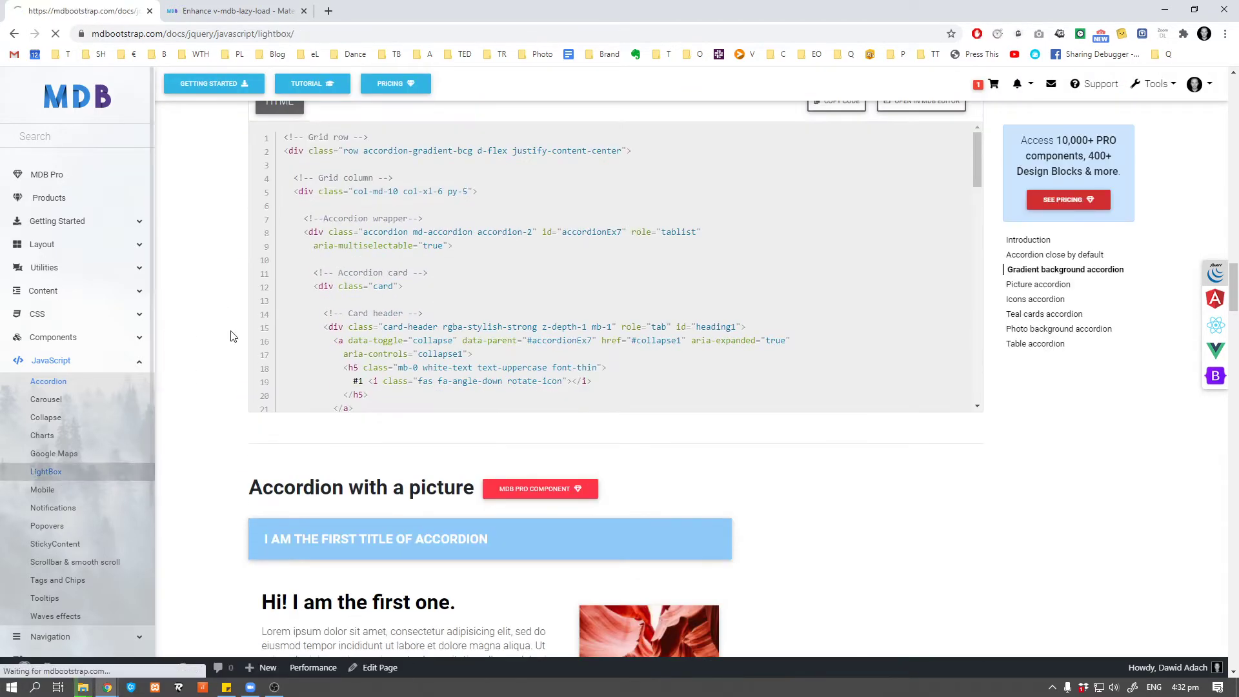
pyautogui.scroll(-4, 234, 331)
pyautogui.scroll(-5, 234, 330)
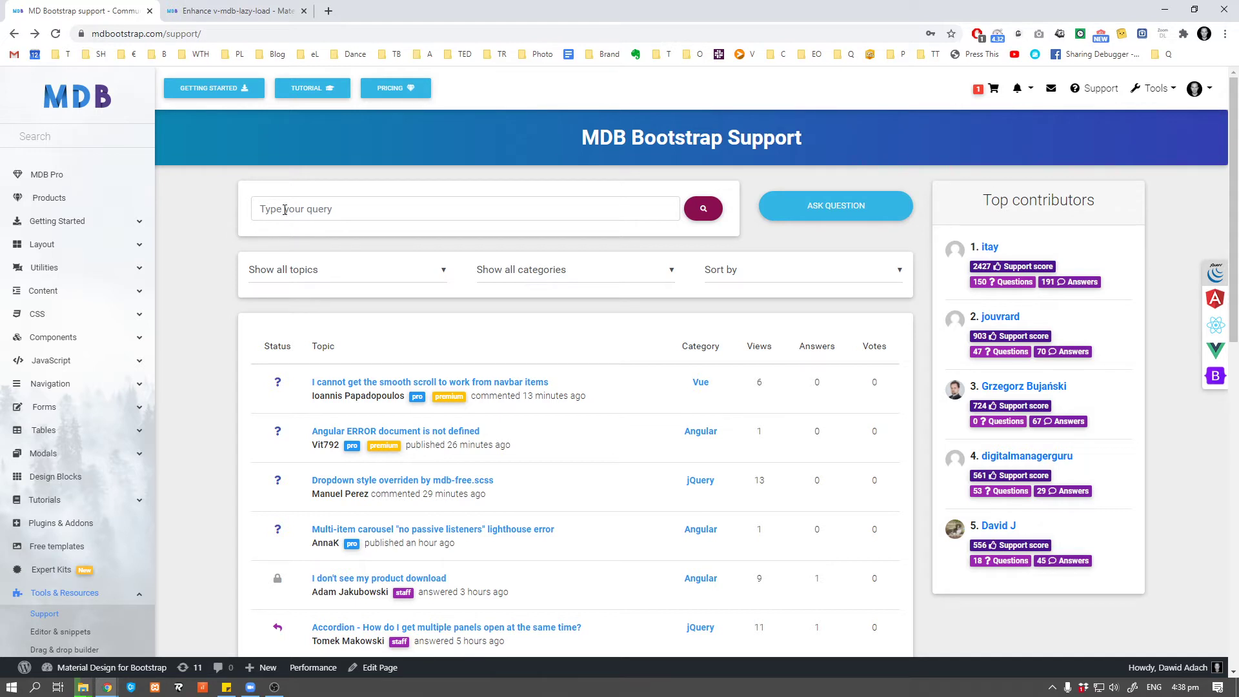
# - Search the support forum for "Update bar chart"
pyautogui.click(285, 210)
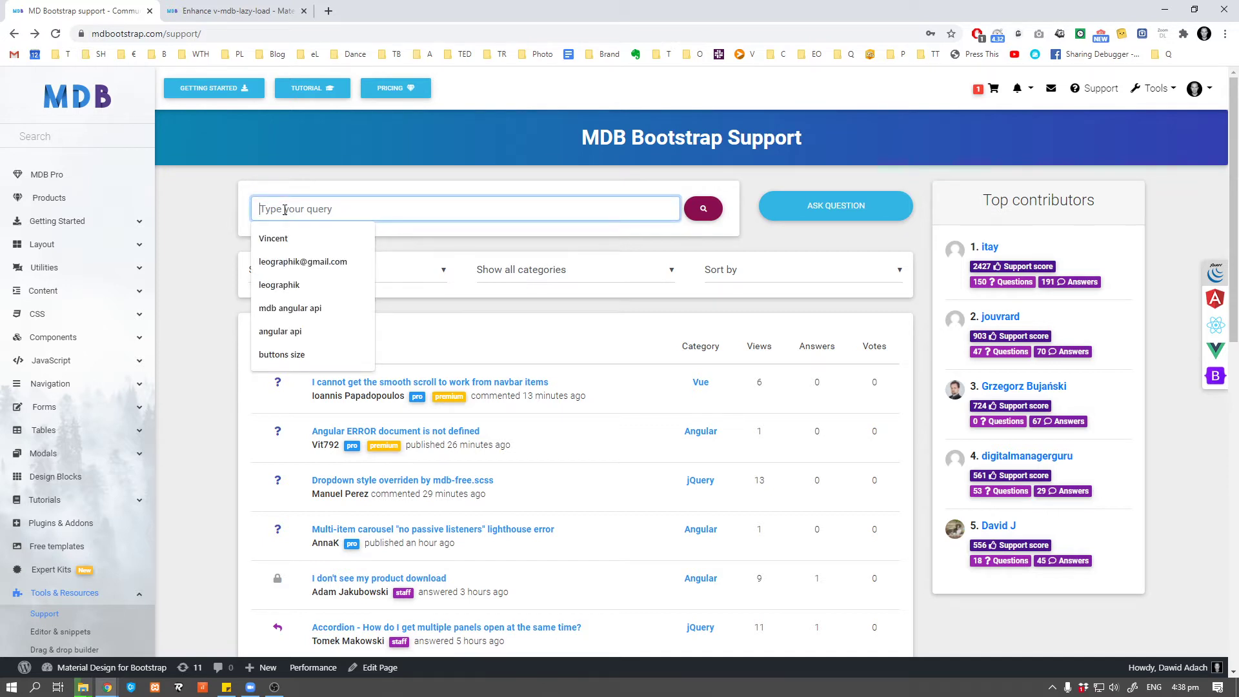
pyautogui.write('Update ')
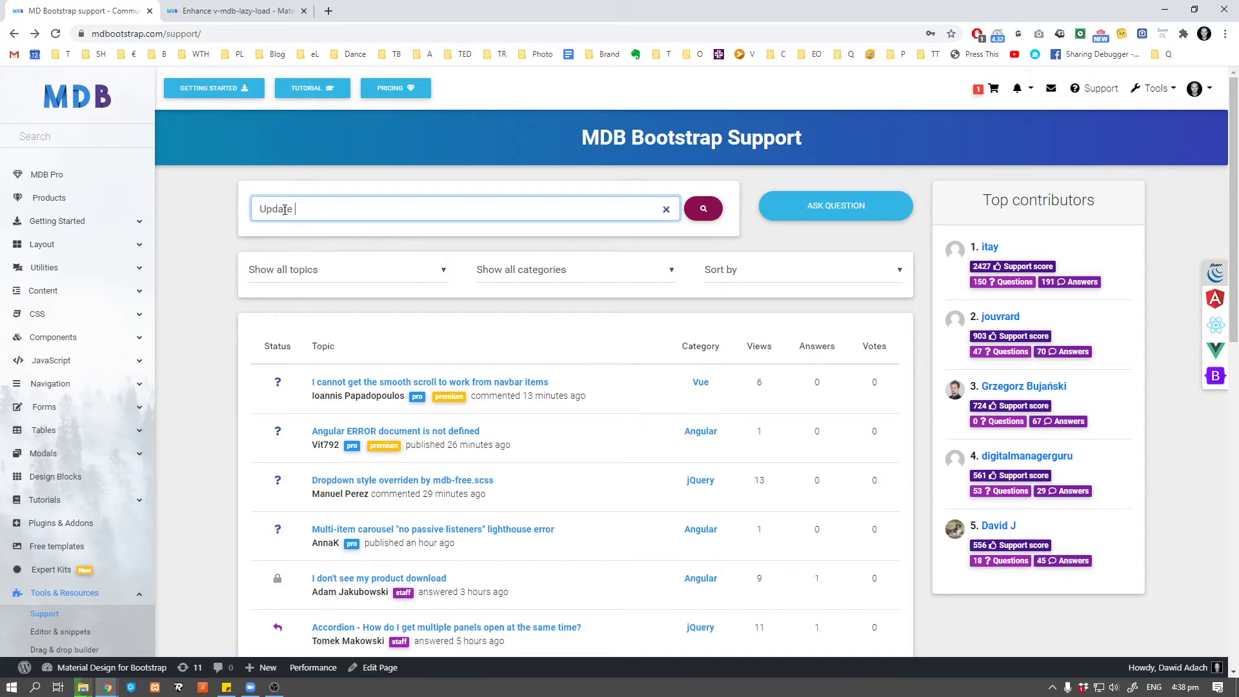
pyautogui.write('bar chart')
pyautogui.press('Return')
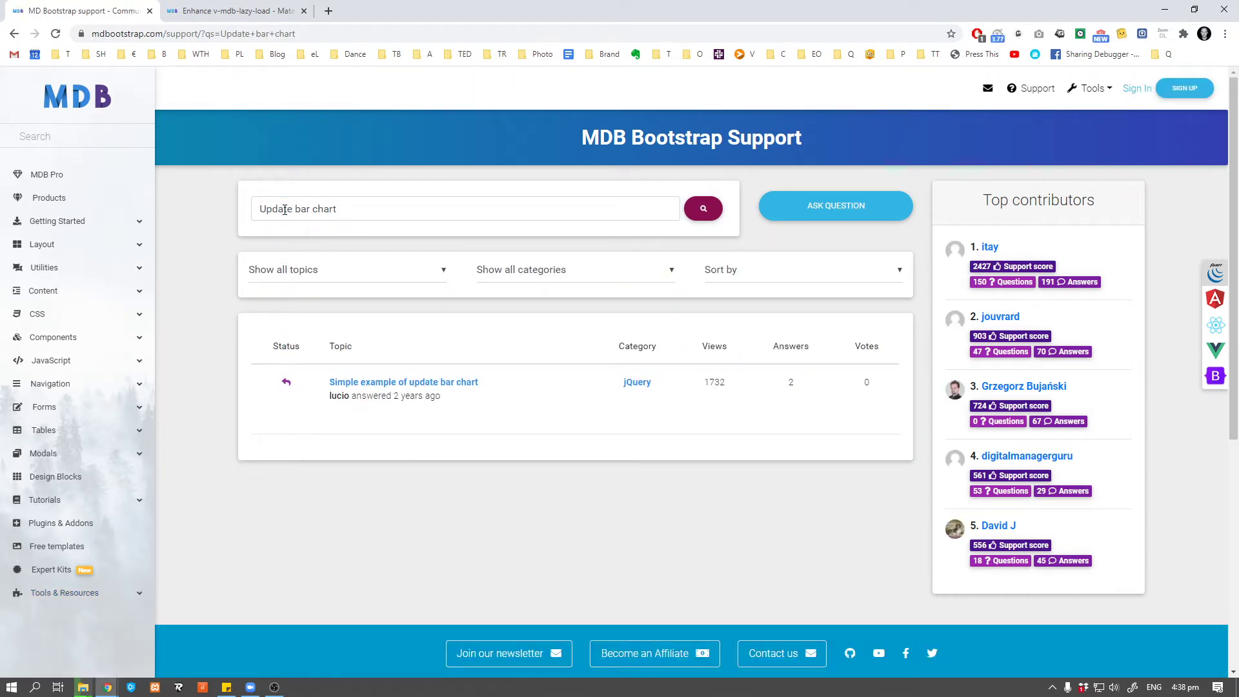
# - Open the topic "Simple example of update bar chart" and read through the question and its answers
pyautogui.click(457, 385)
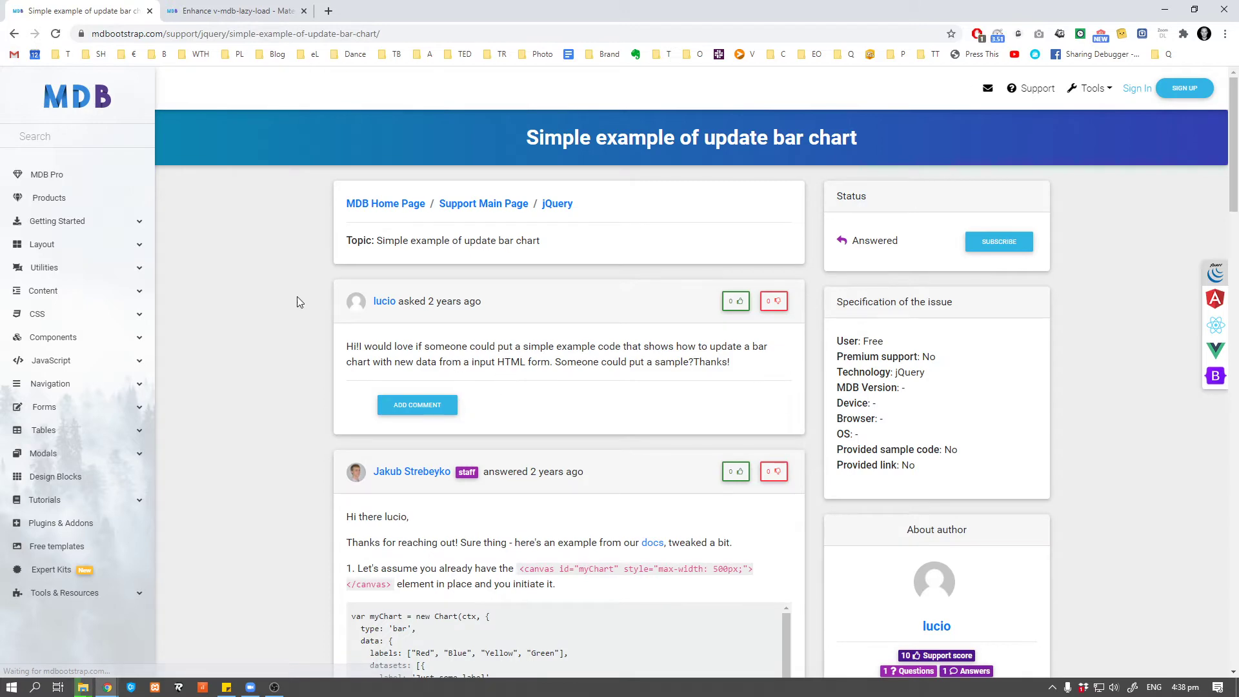
pyautogui.scroll(-6, 297, 300)
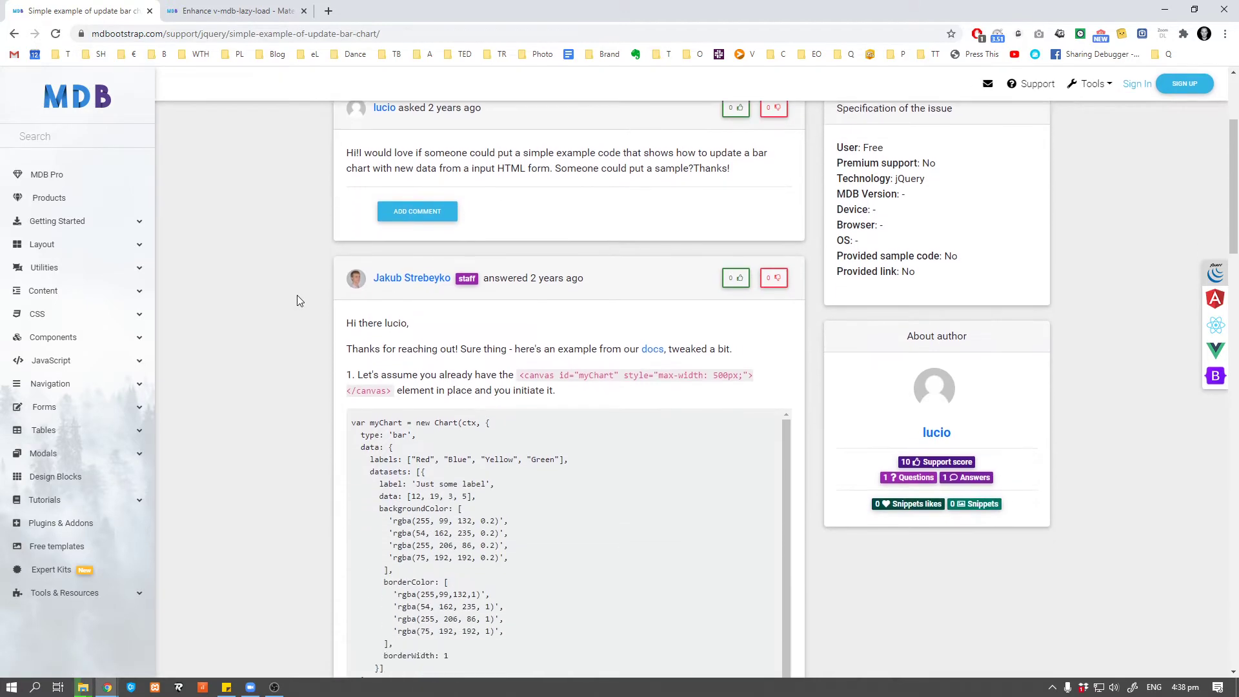
pyautogui.scroll(-14, 297, 301)
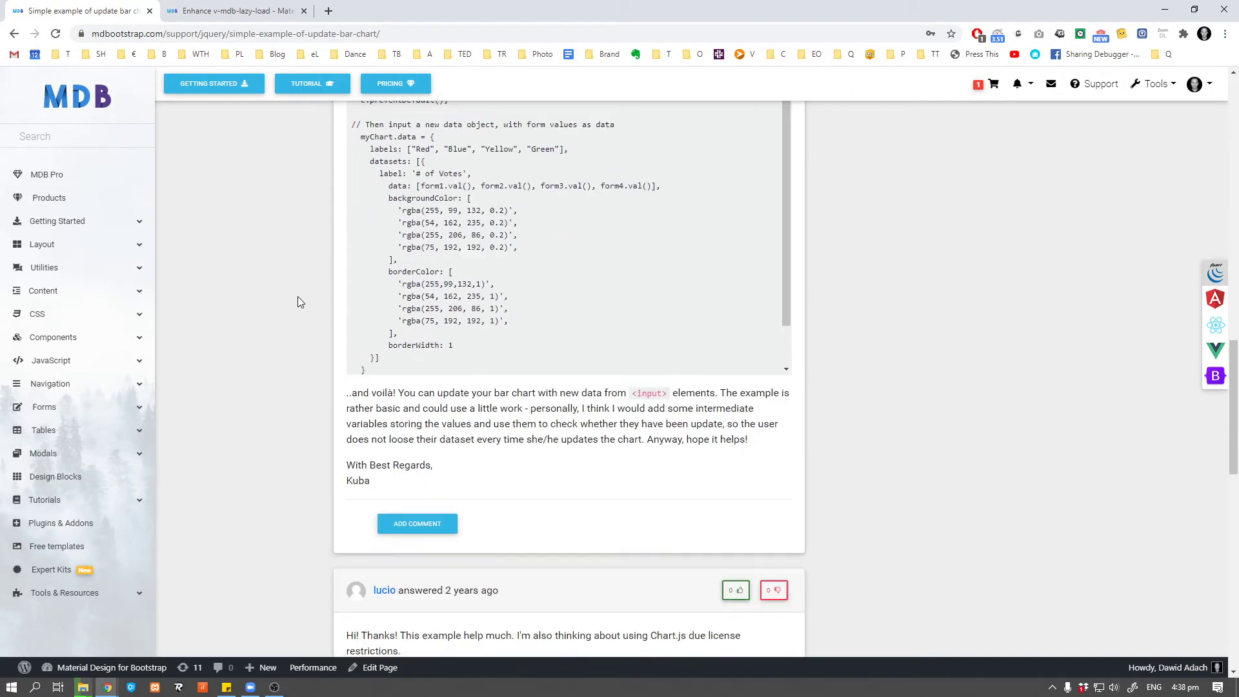
pyautogui.scroll(9, 297, 301)
pyautogui.scroll(10, 297, 301)
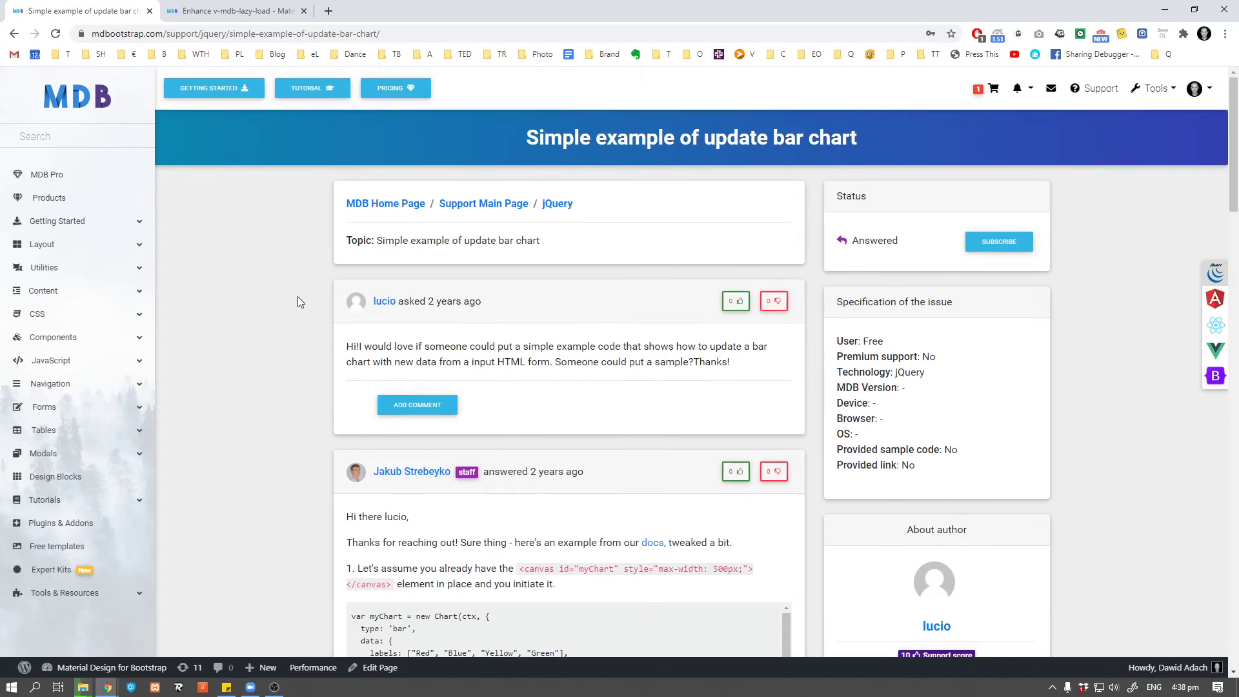
# - Return to the main support page, open the form for asking a new question and review its sections
pyautogui.hotkey('alt', 'Left')
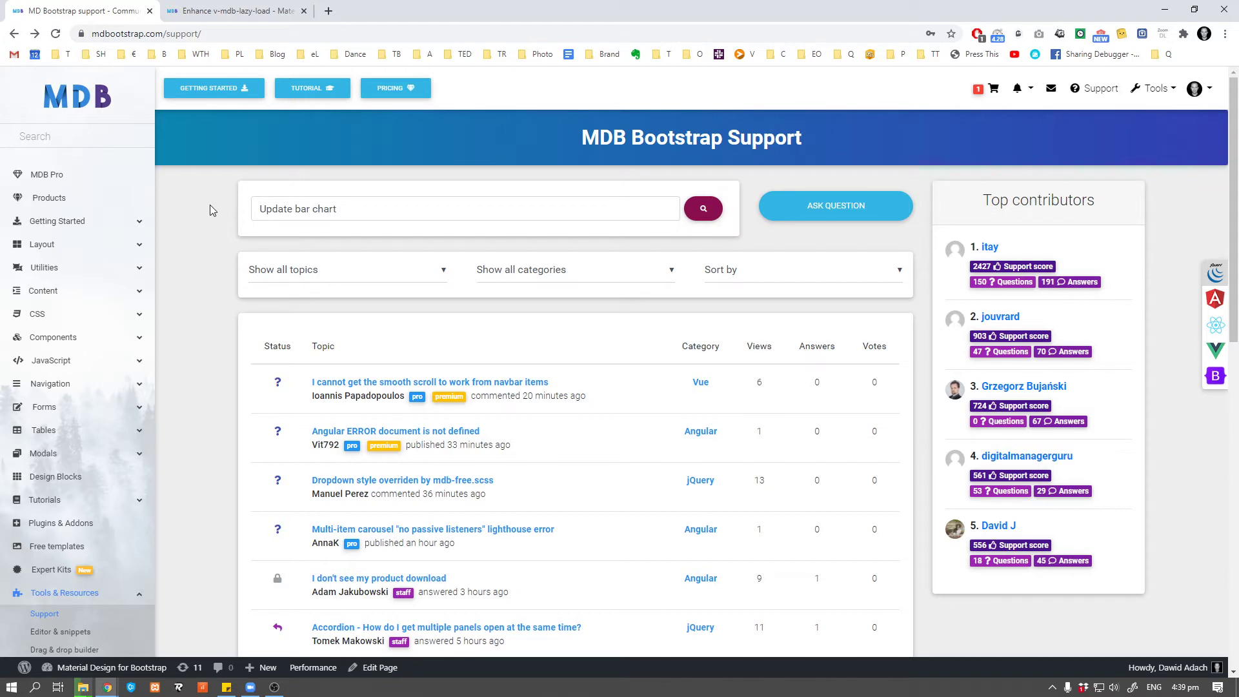
pyautogui.click(830, 215)
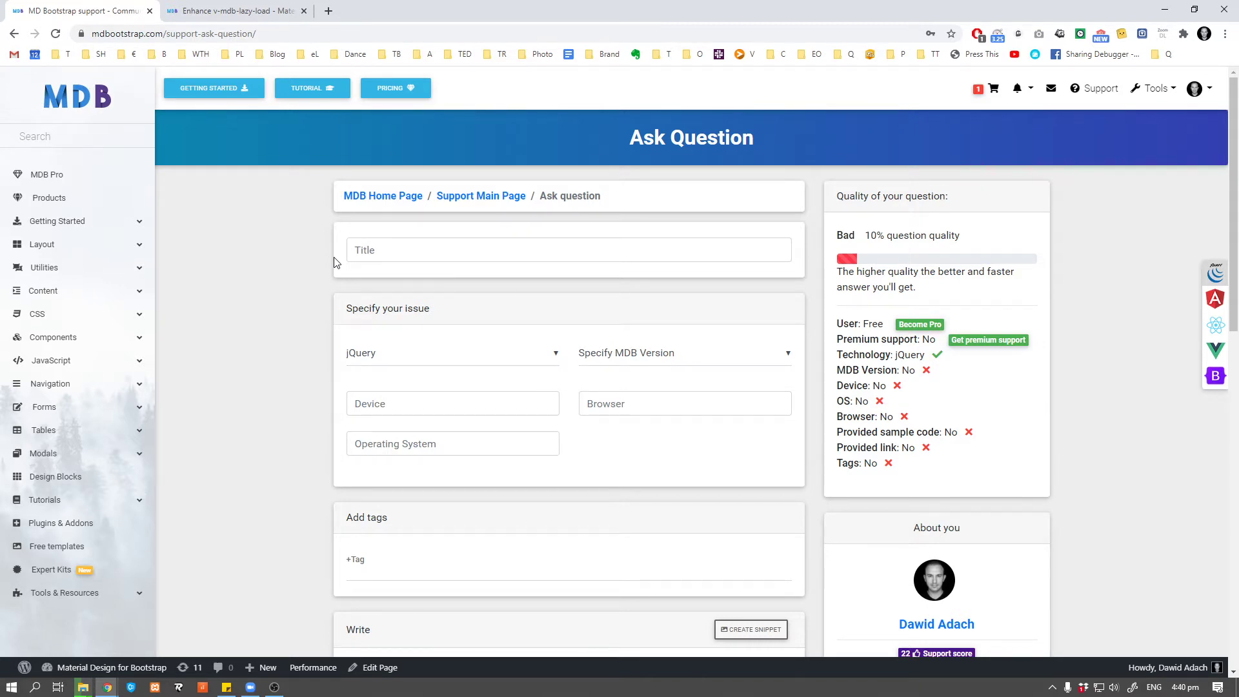
pyautogui.scroll(-3, 334, 262)
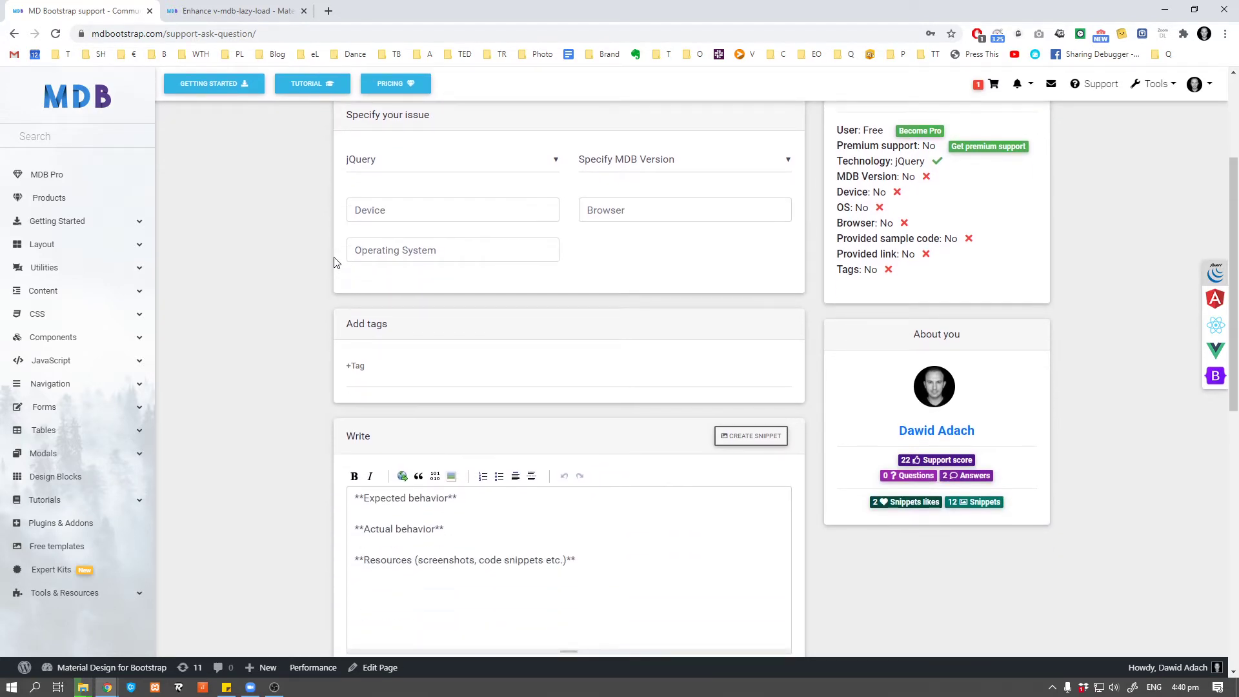
pyautogui.scroll(3, 334, 262)
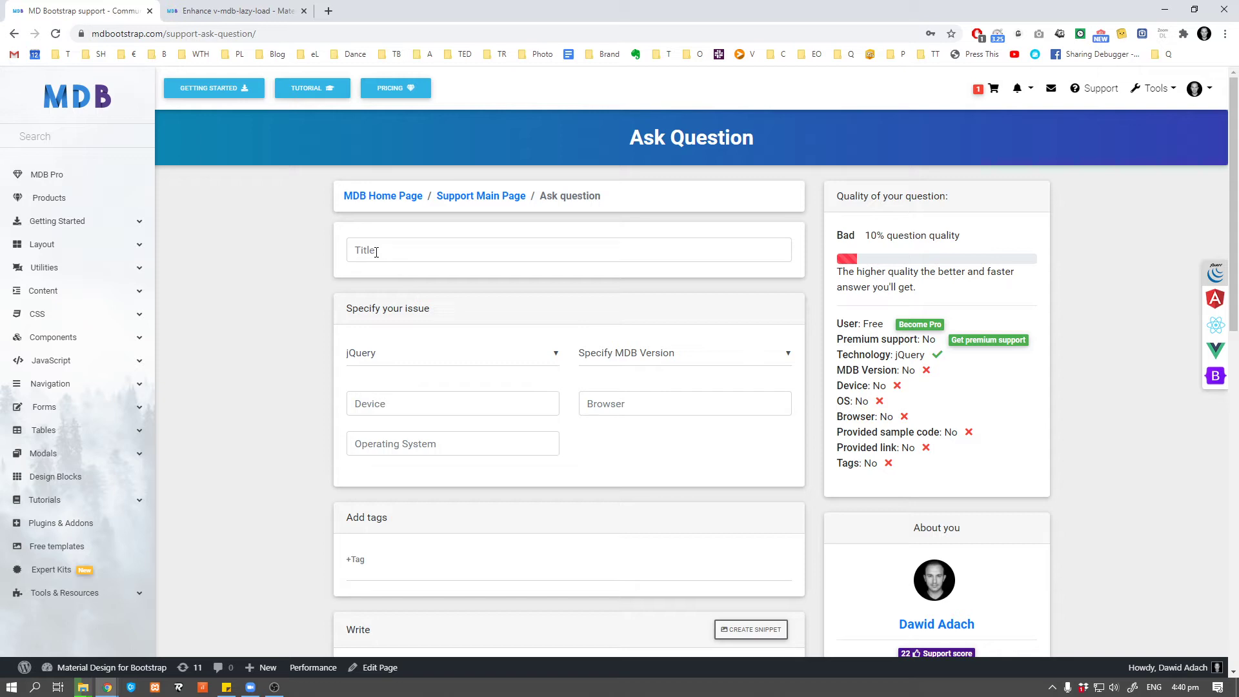
# - Enter "Datepicker wrong date formats" as the title of the question
pyautogui.click(376, 251)
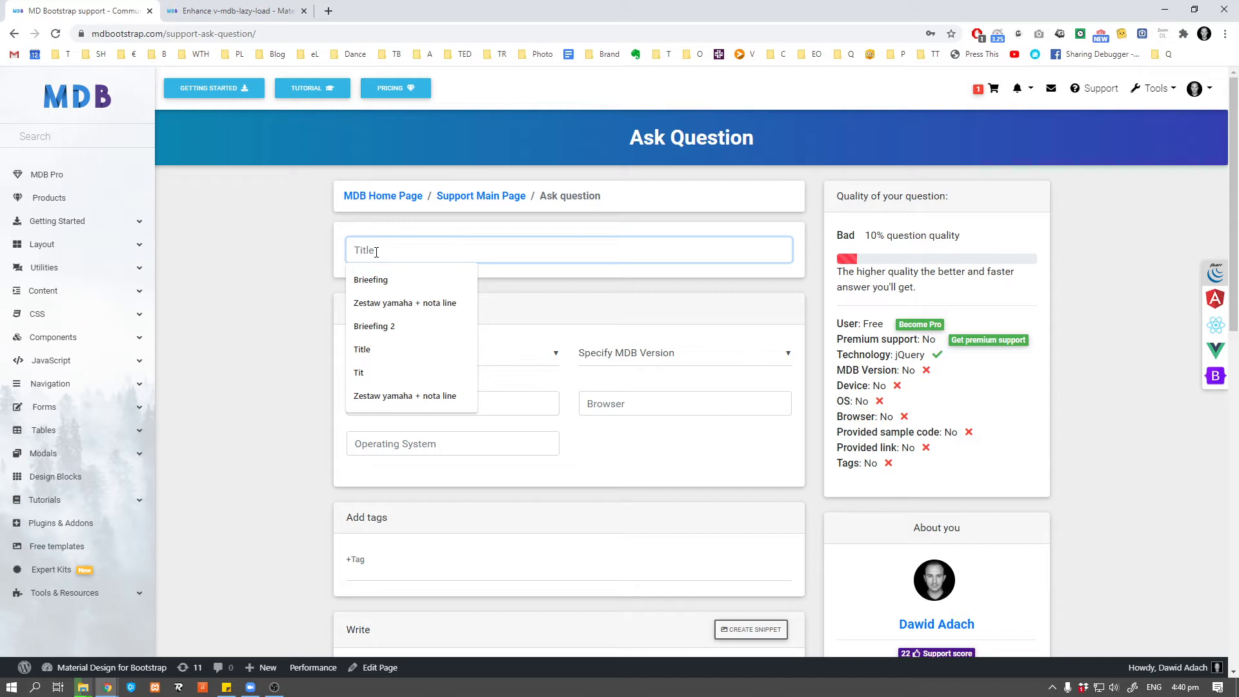
pyautogui.write('Datepi')
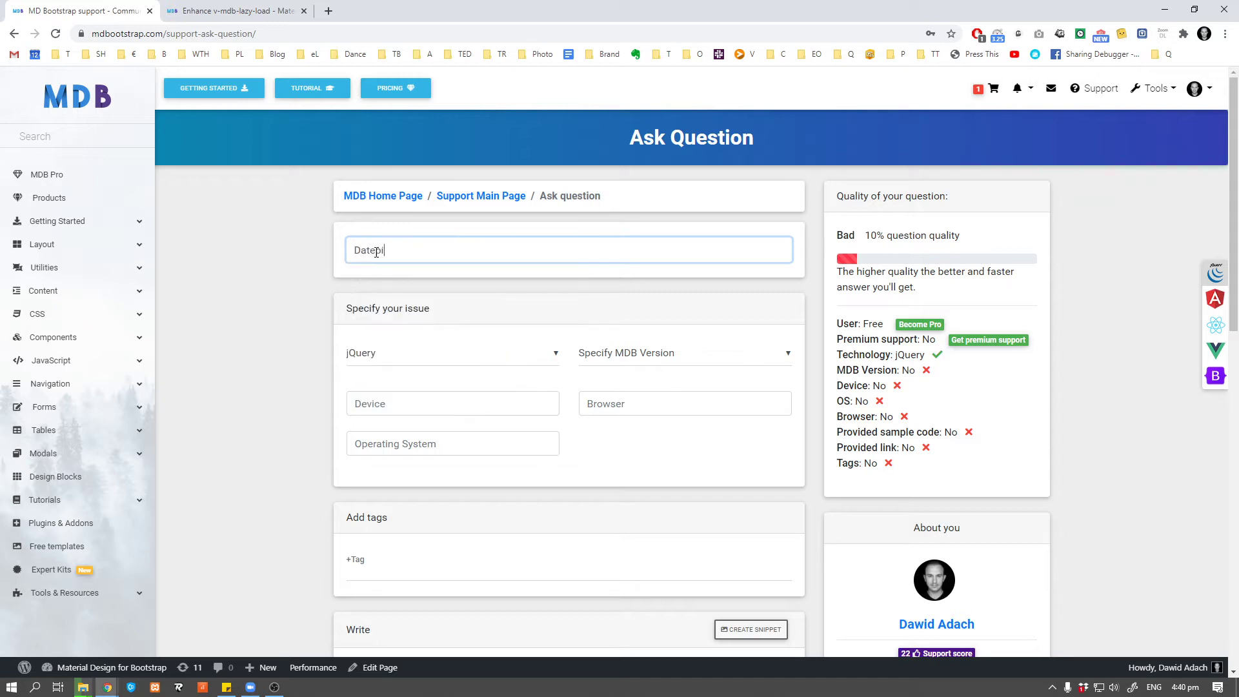
pyautogui.write('cker wrong date formats')
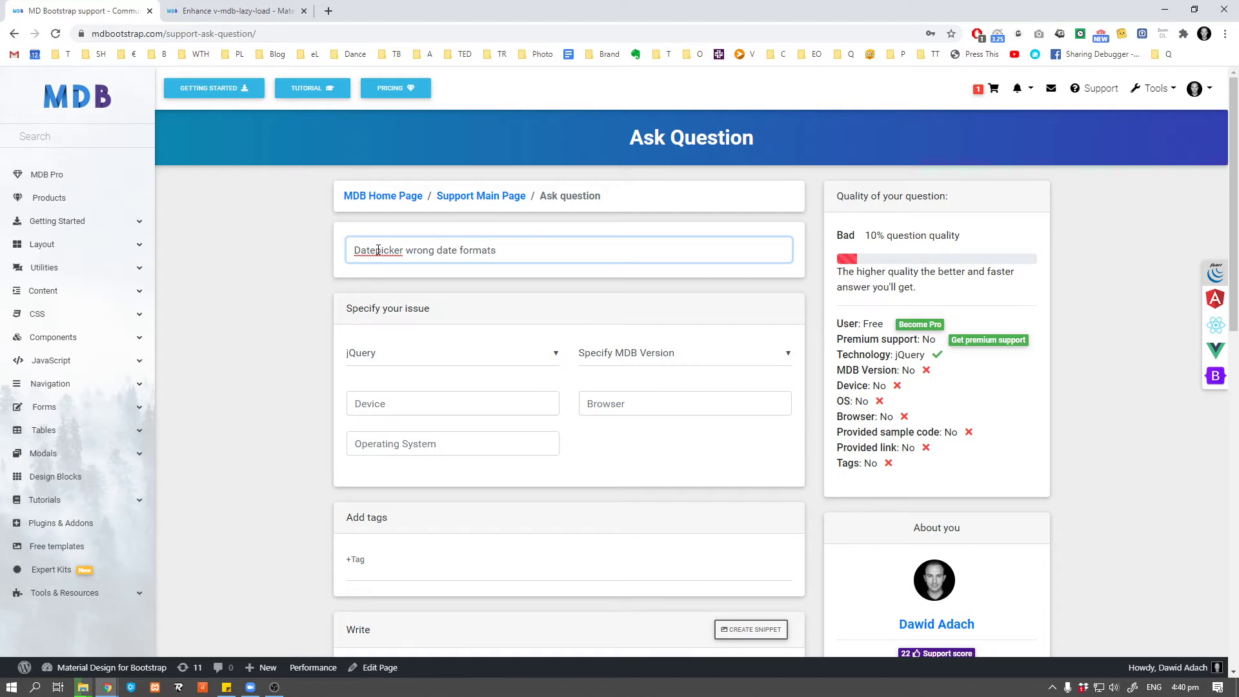
# - Keep jQuery as the technology of the issue and set the MDB version to 4.19.1
pyautogui.scroll(-1, 336, 304)
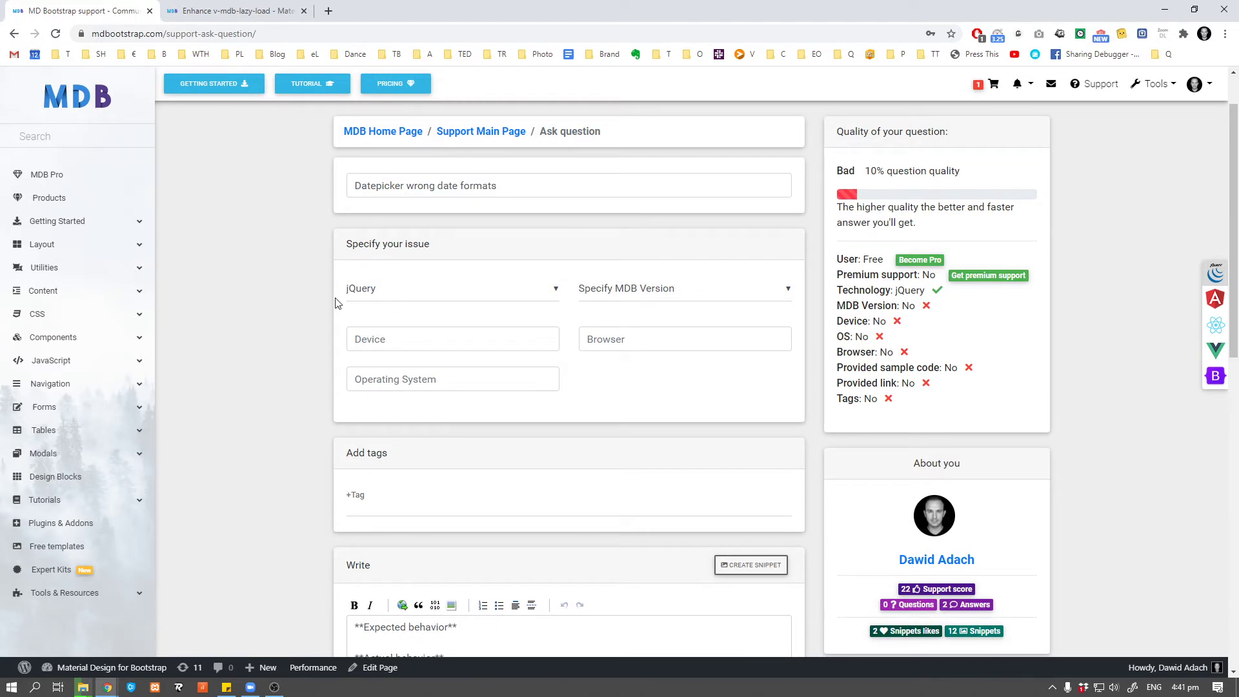
pyautogui.click(416, 296)
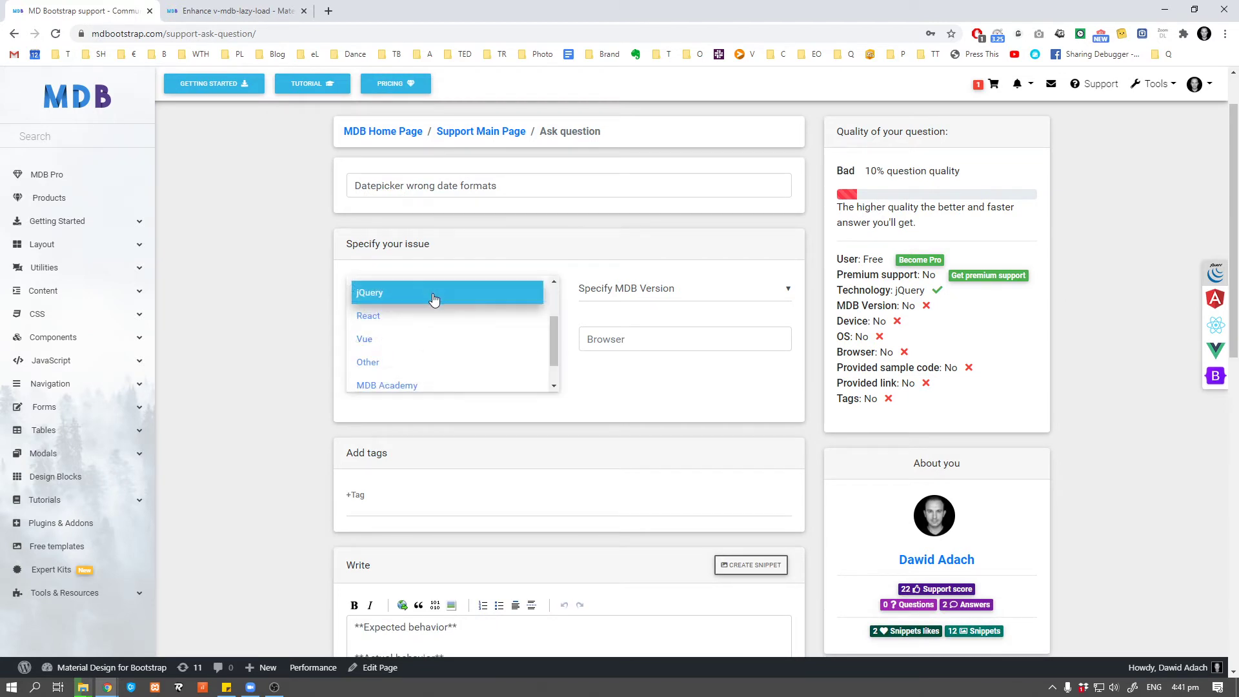
pyautogui.click(303, 297)
pyautogui.click(658, 288)
pyautogui.click(595, 315)
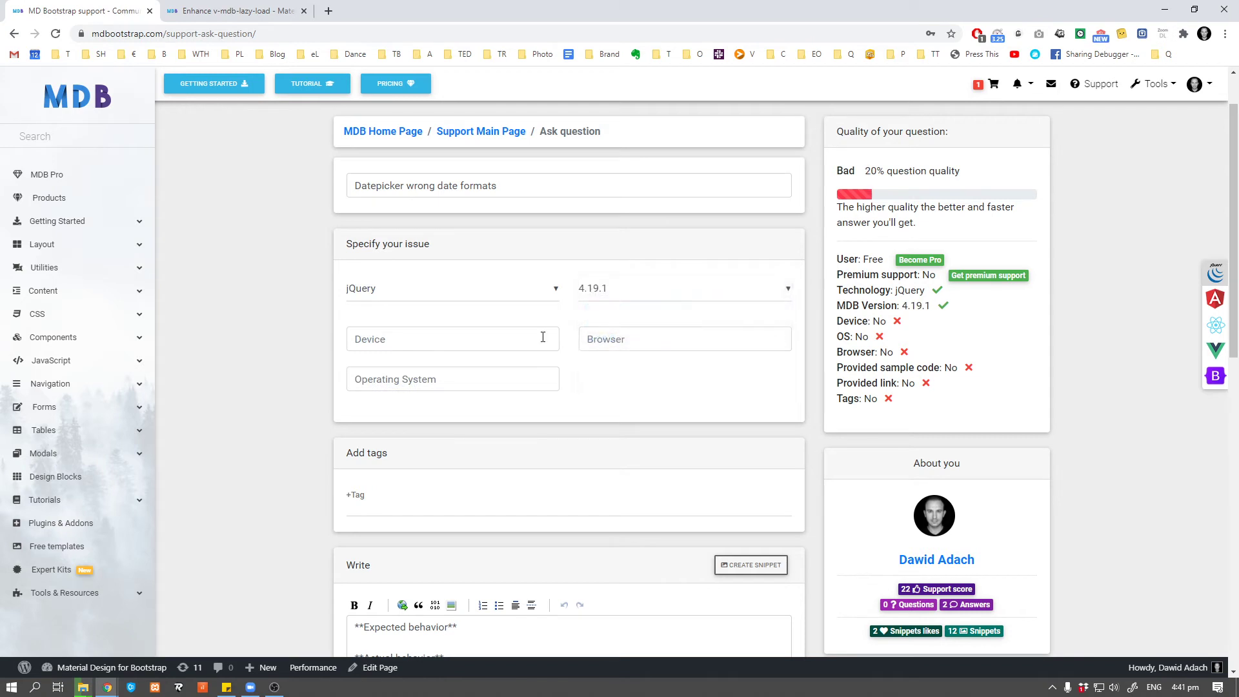
# - Enter Desktop as the device in the issue specification
pyautogui.click(387, 341)
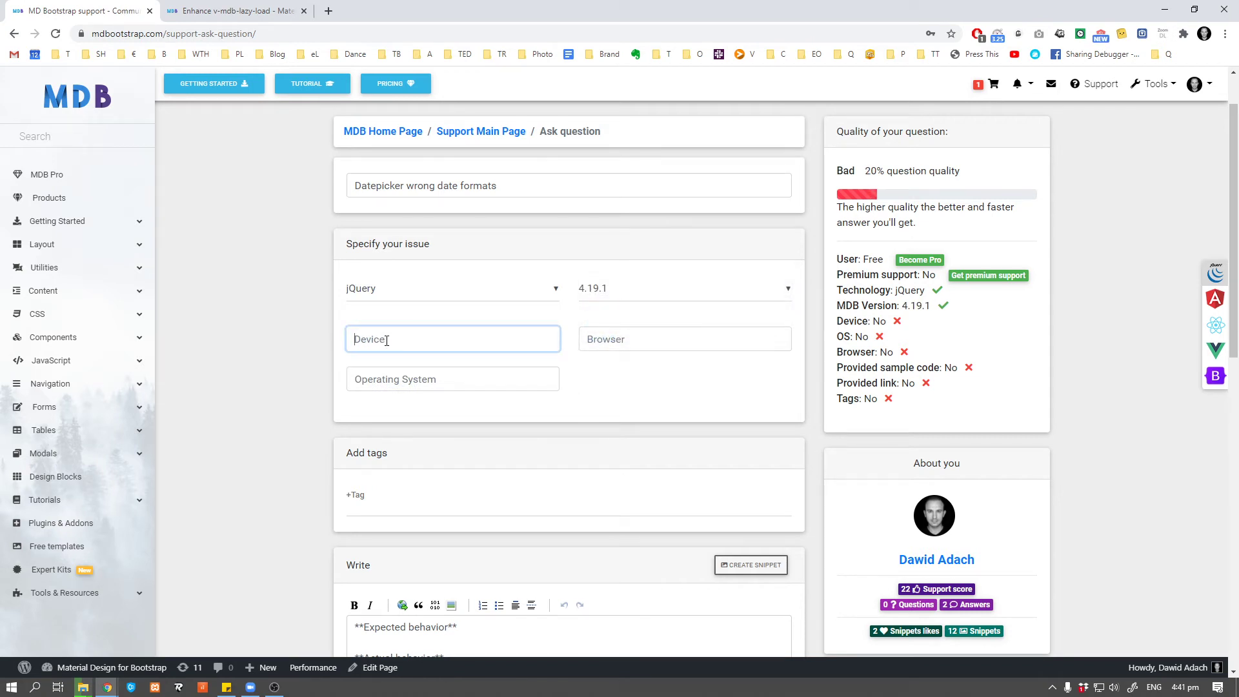
pyautogui.write('Desktop')
pyautogui.press('Tab')
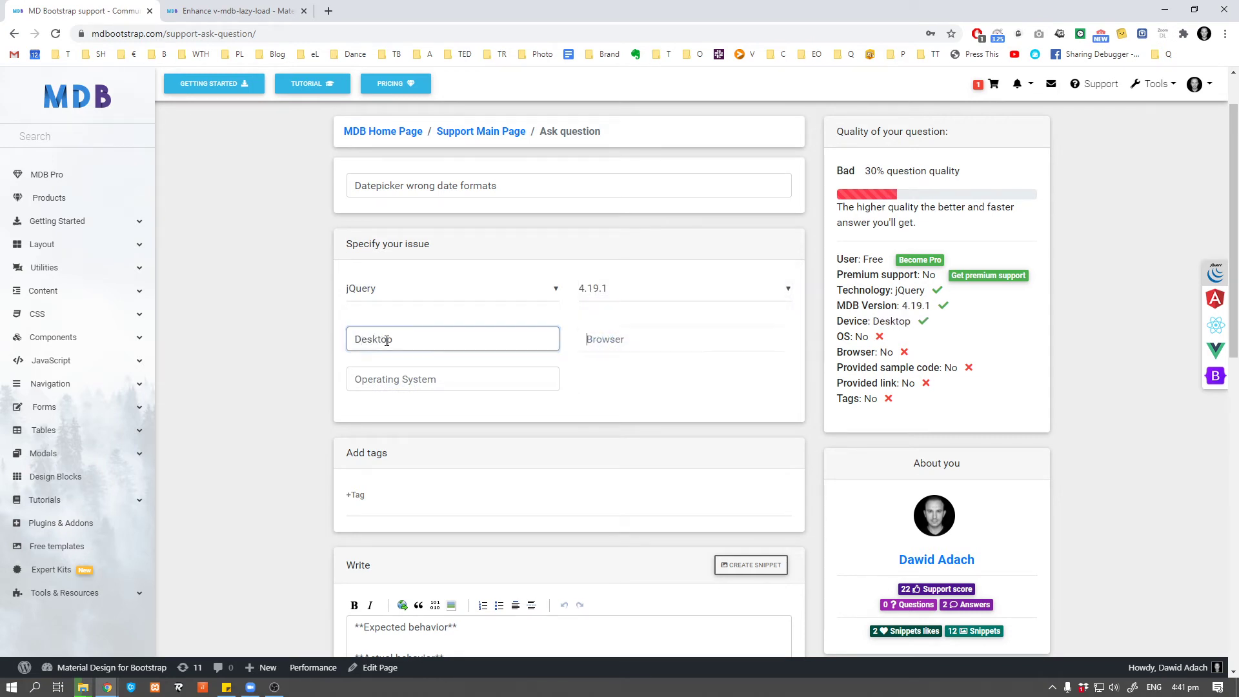
# - Fill in the browser as Chrome 84.0.4147.125, copying the version number from the browser's About Chrome page
pyautogui.write('Chrome')
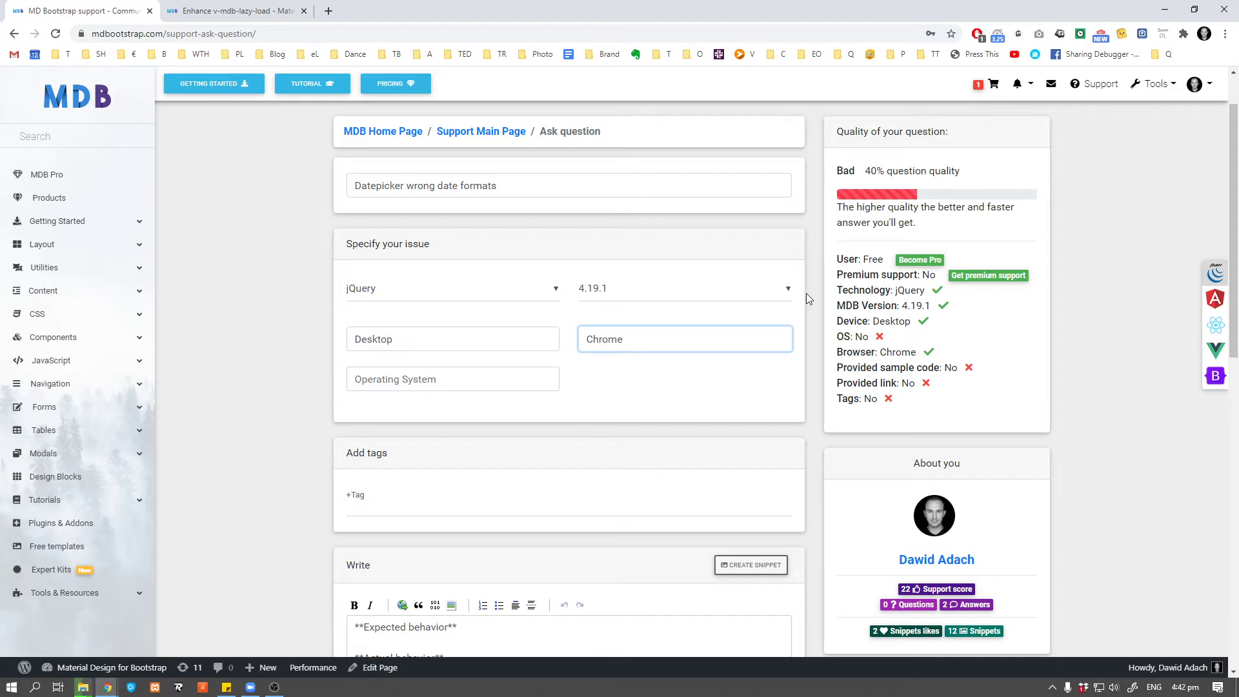
pyautogui.click(1224, 34)
pyautogui.moveTo(1110, 291)
pyautogui.click(1037, 267)
pyautogui.moveTo(469, 214); pyautogui.dragTo(526, 213)
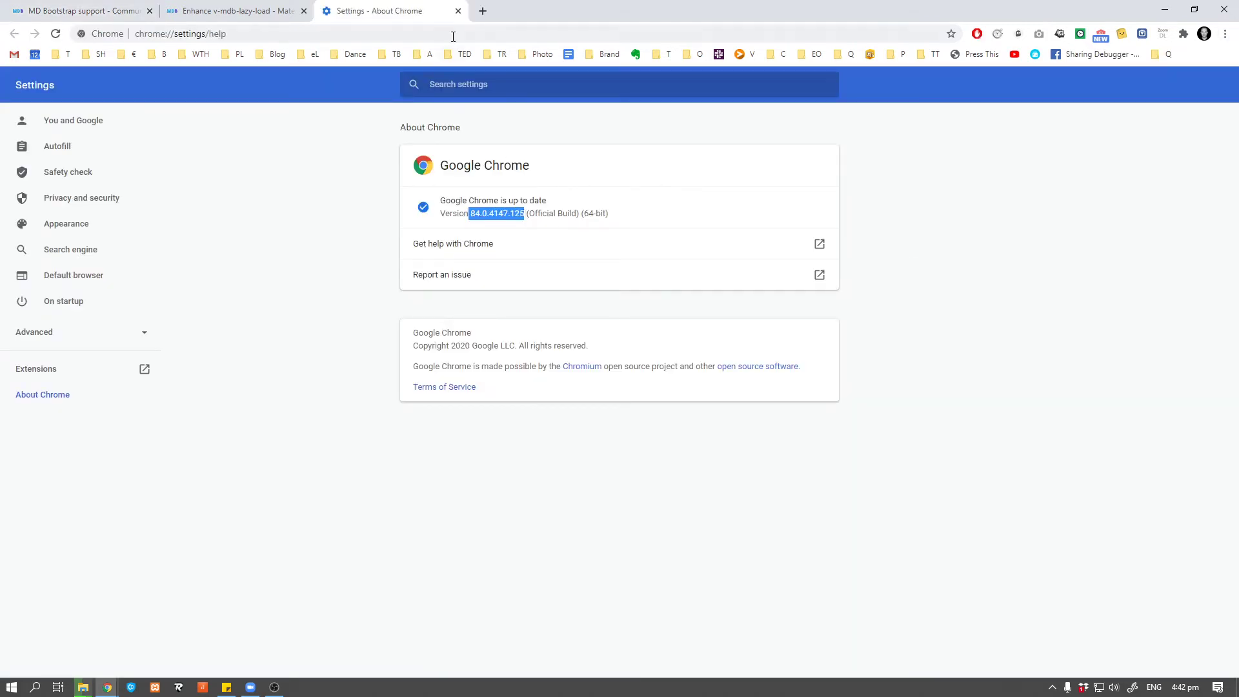
pyautogui.hotkey('ctrl', 'c')
pyautogui.hotkey('ctrl', 'w')
pyautogui.hotkey('ctrl', 'v')
# - Return to the question form and enter Windows 10 as the operating system in the issue specification
pyautogui.click(464, 379)
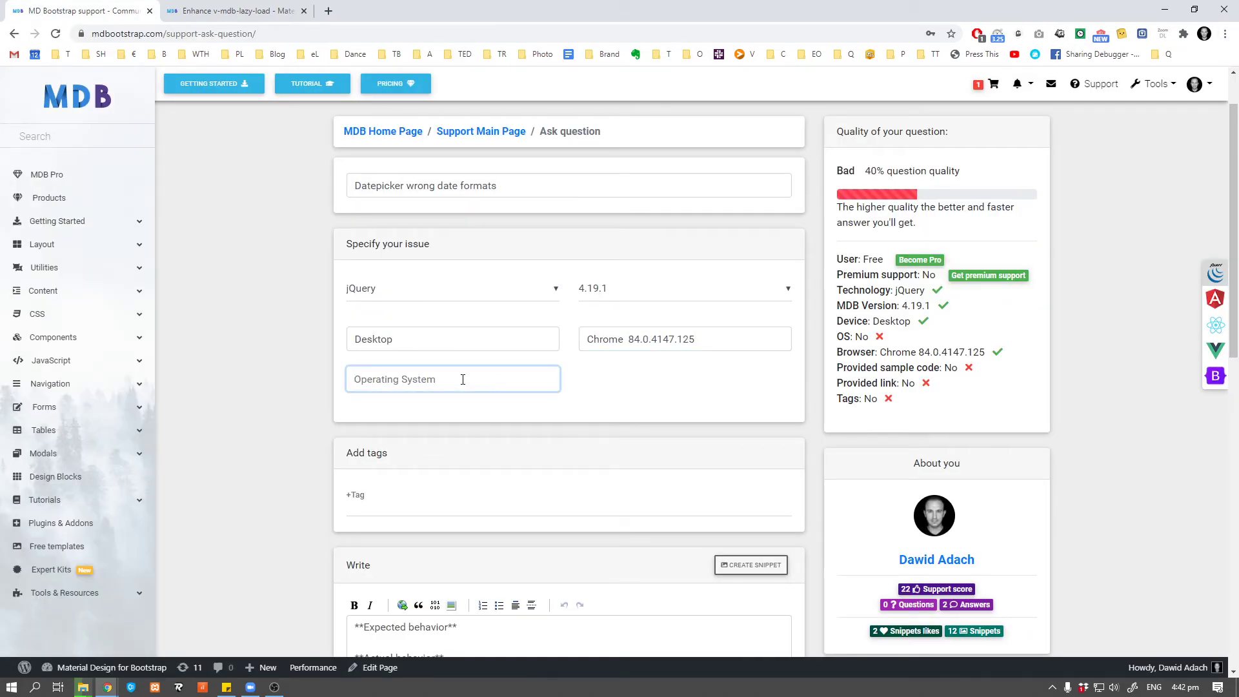
pyautogui.write('Windows 1')
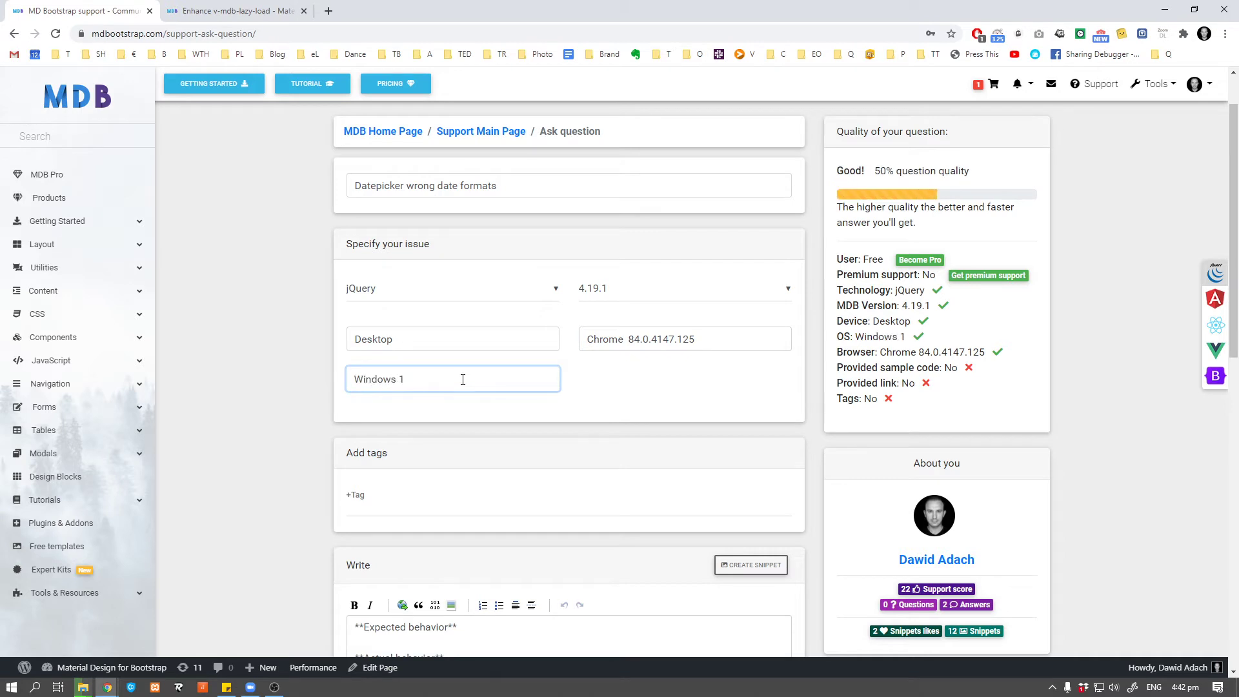
pyautogui.write('0')
# - Tag the question with the suggested tags datepicker and validation
pyautogui.click(388, 497)
pyautogui.write('datep')
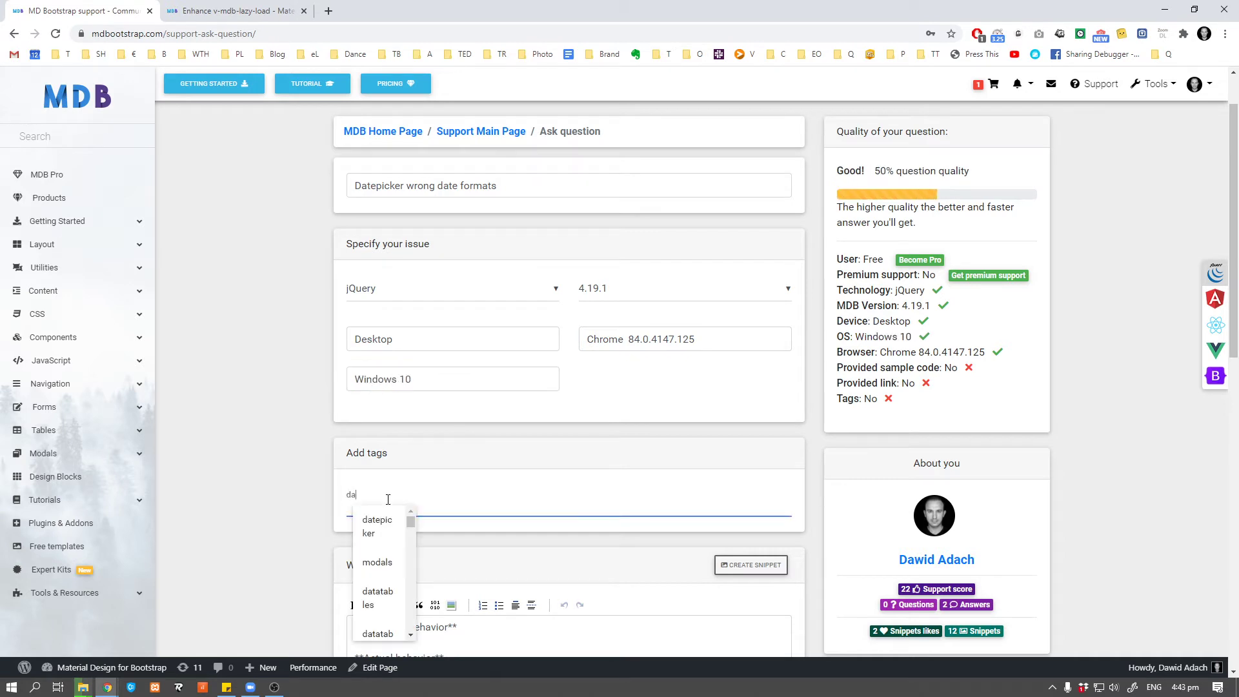
pyautogui.click(379, 526)
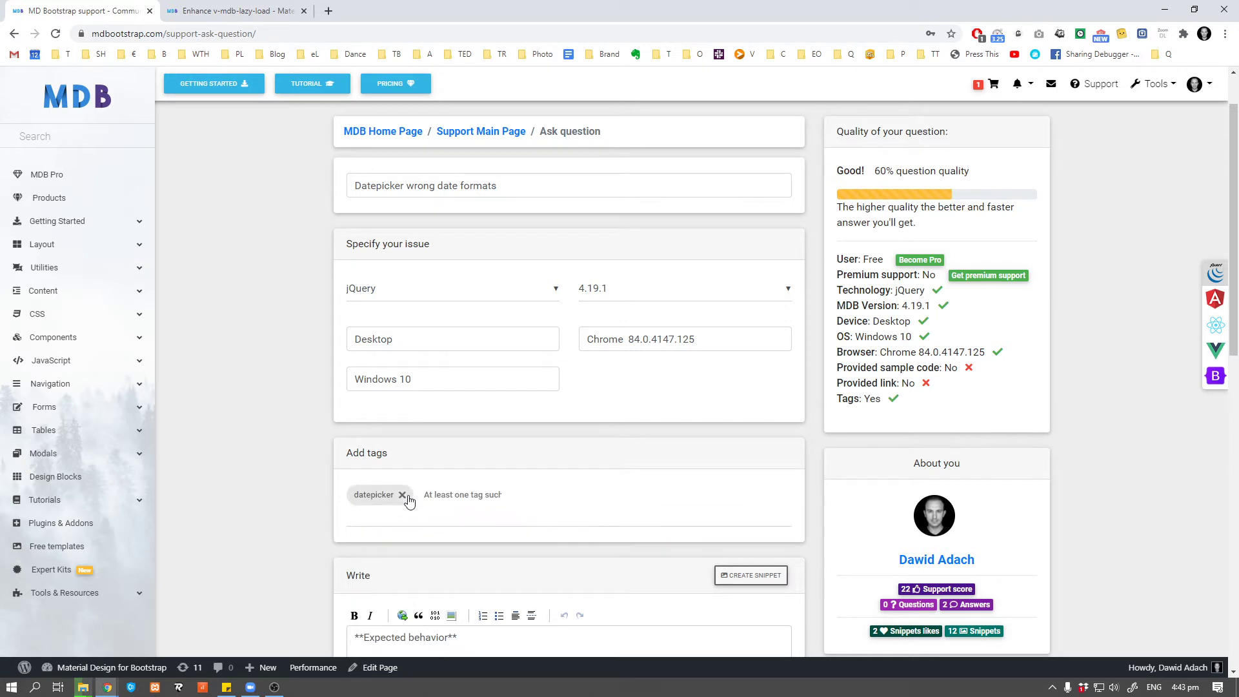
pyautogui.click(425, 497)
pyautogui.write('valid')
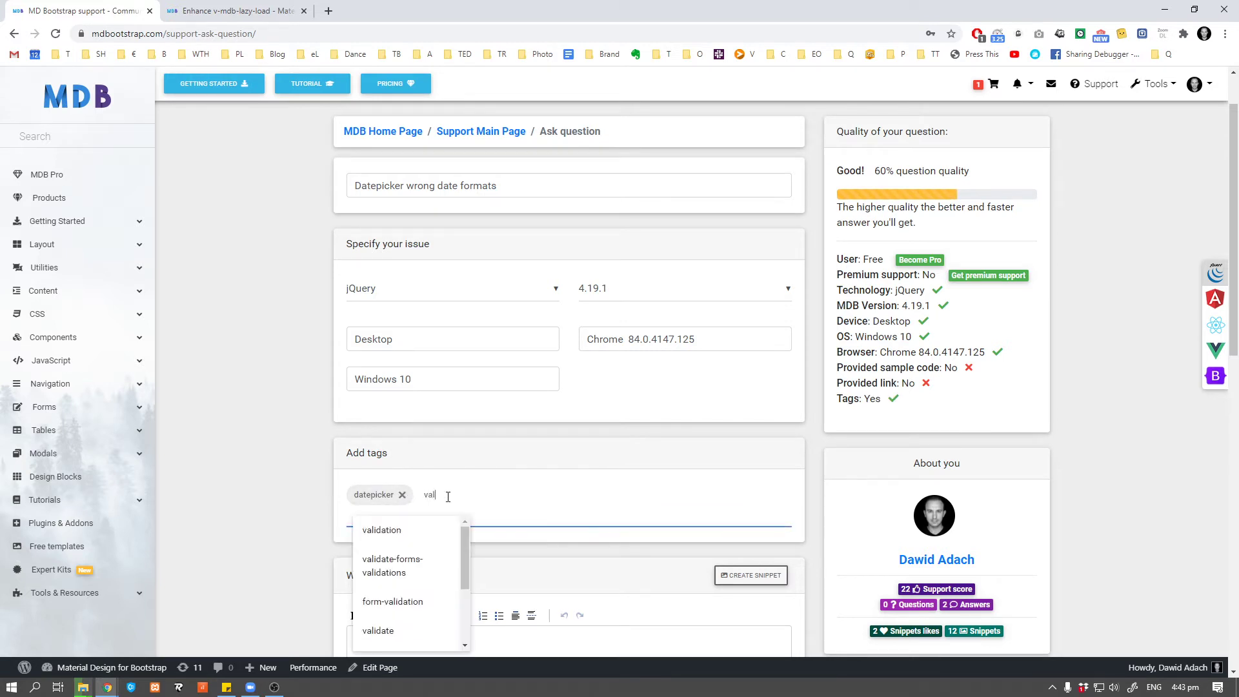
pyautogui.click(438, 528)
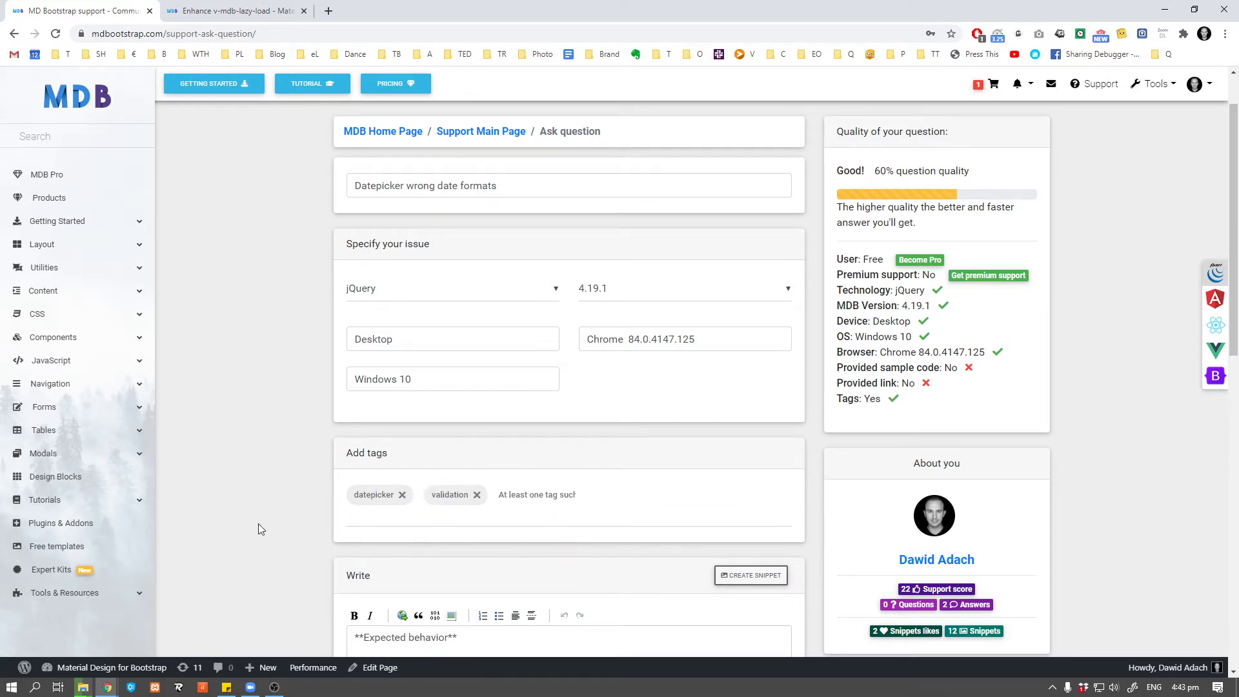
# - Create a code snippet from the question editor, titled "Datepicker wrong date formats", keeping jQuery, version 4.19.1 and public visibility
pyautogui.scroll(-4, 249, 507)
pyautogui.scroll(-1, 252, 510)
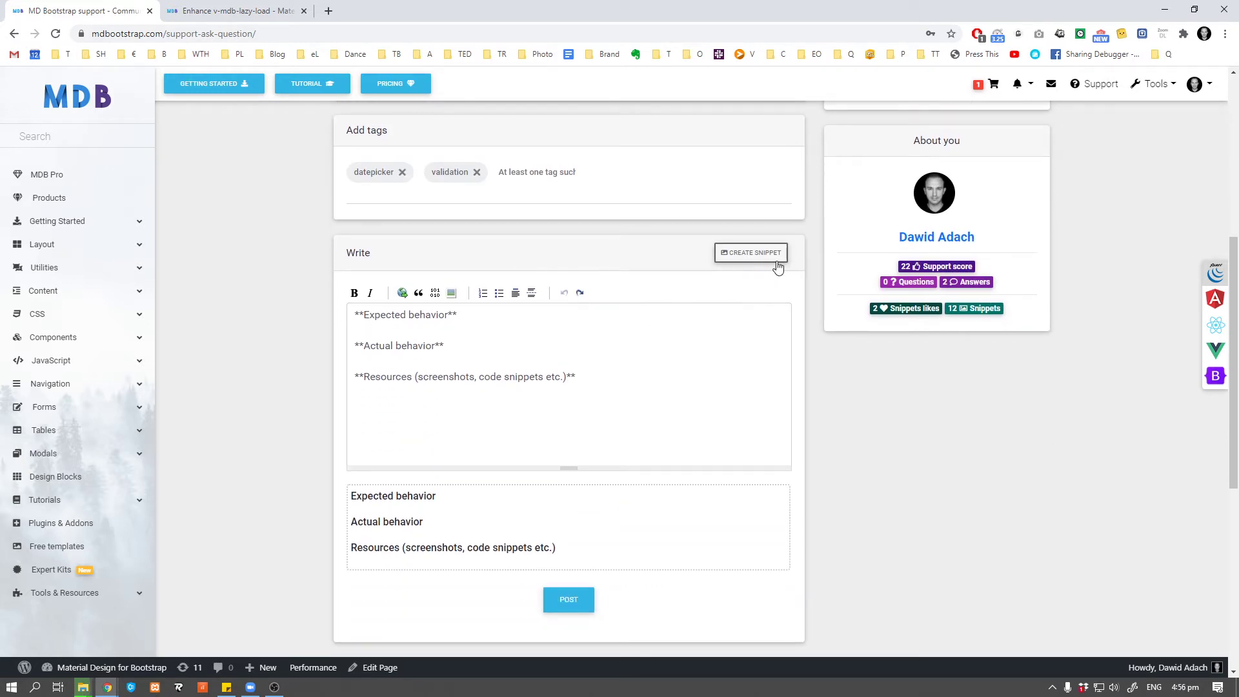
pyautogui.click(740, 253)
pyautogui.click(659, 148)
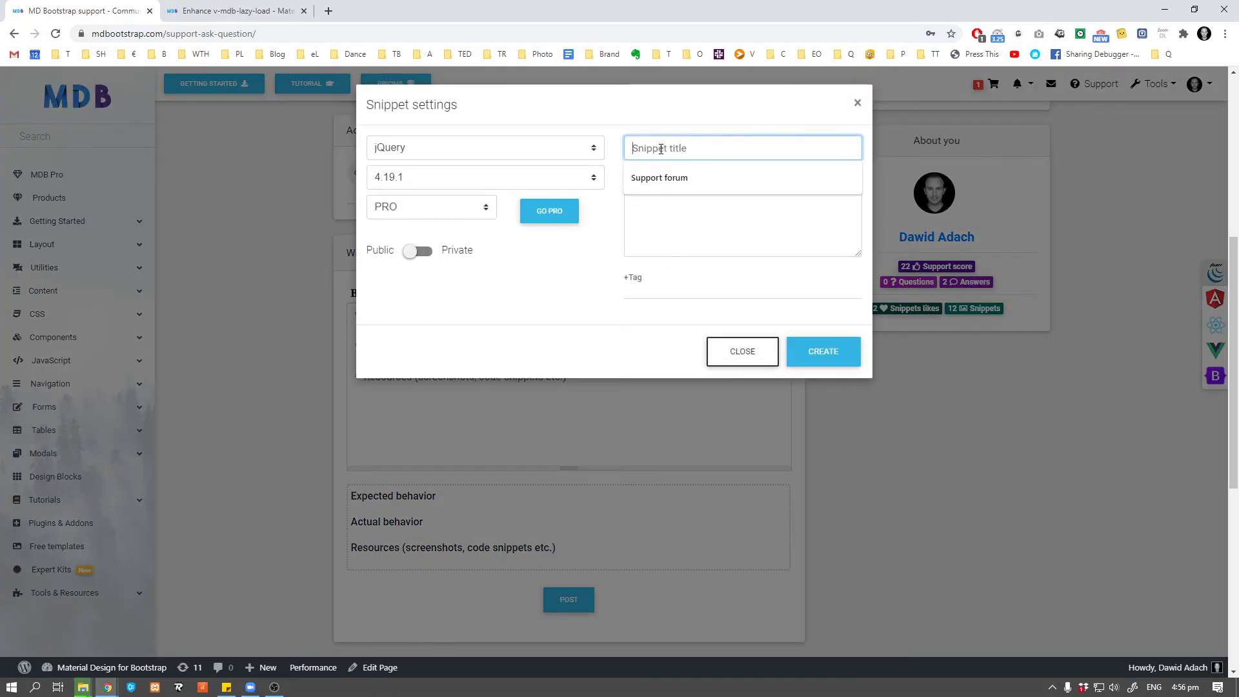
pyautogui.hotkey('ctrl', 'v')
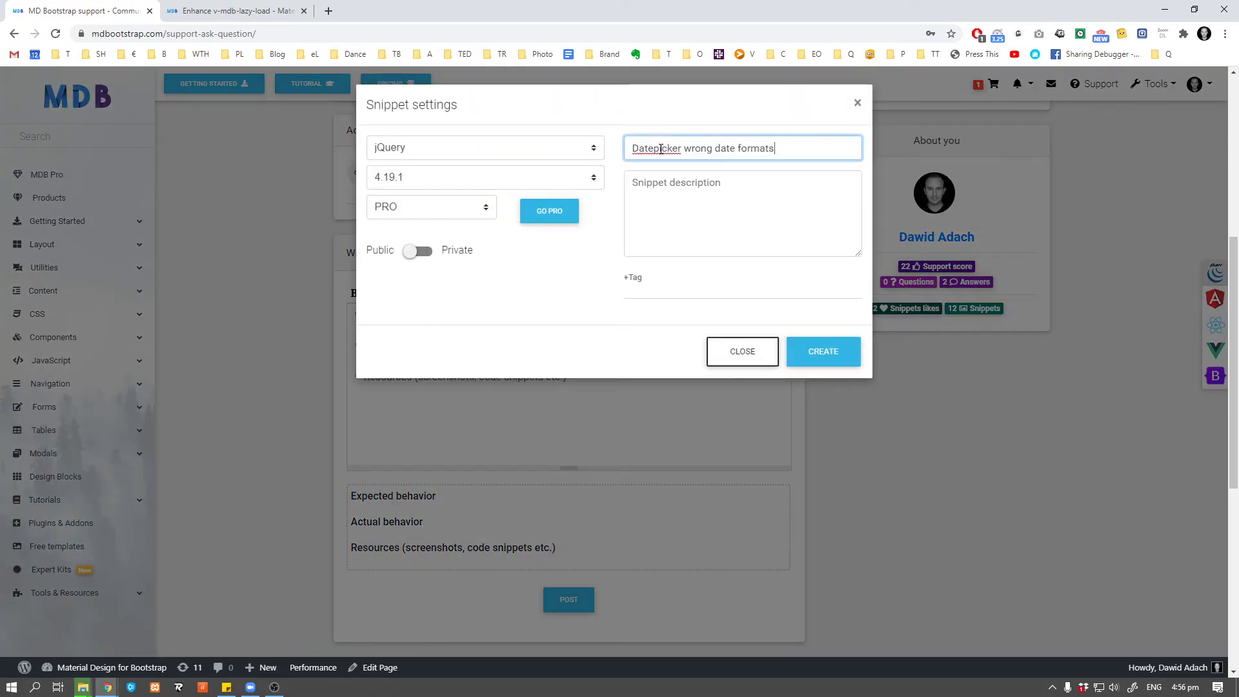
pyautogui.click(826, 358)
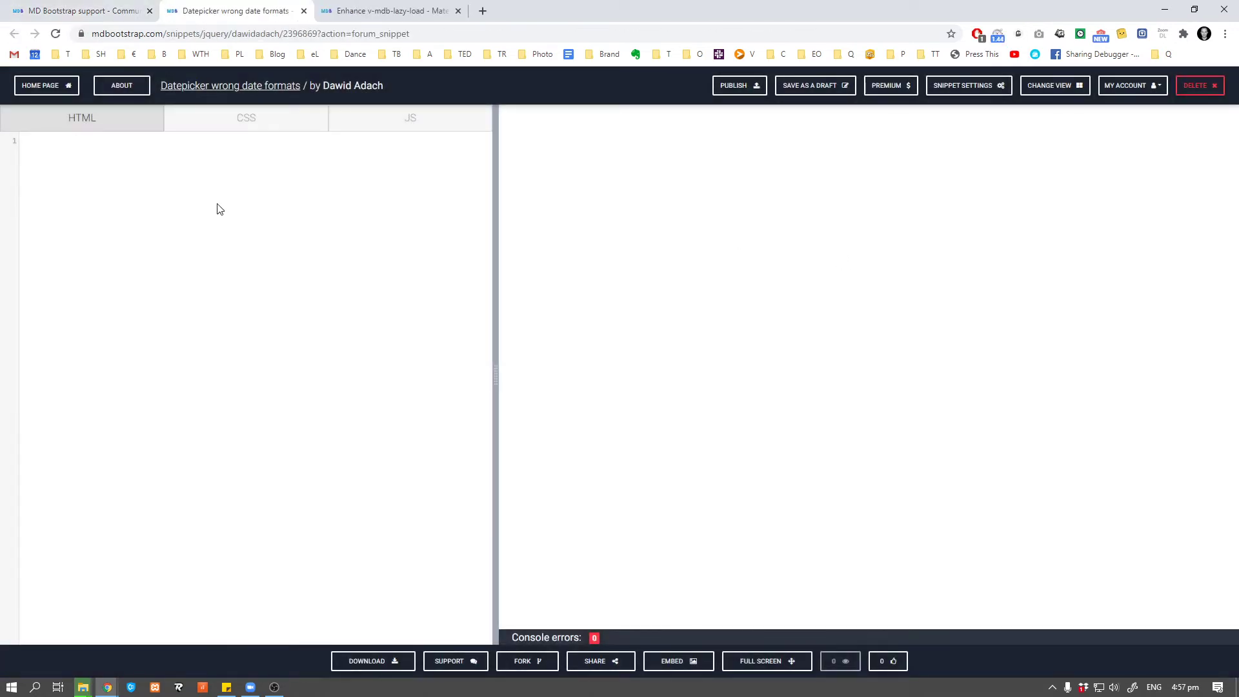
# - Add the HTML code "<button> Please fix me </button>" to the snippet, view its CSS and JS sections, and publish it
pyautogui.click(149, 175)
pyautogui.write('<button> Please fix me </button>')
pyautogui.click(242, 126)
pyautogui.click(401, 126)
pyautogui.click(81, 123)
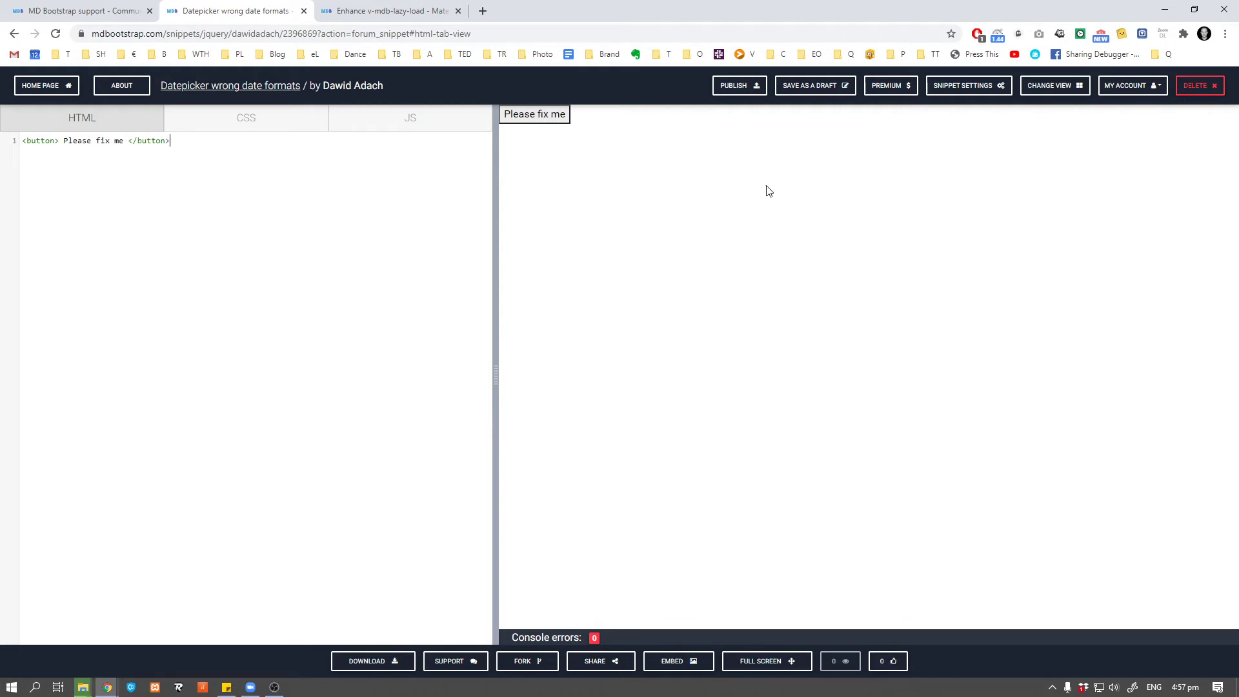
pyautogui.click(730, 86)
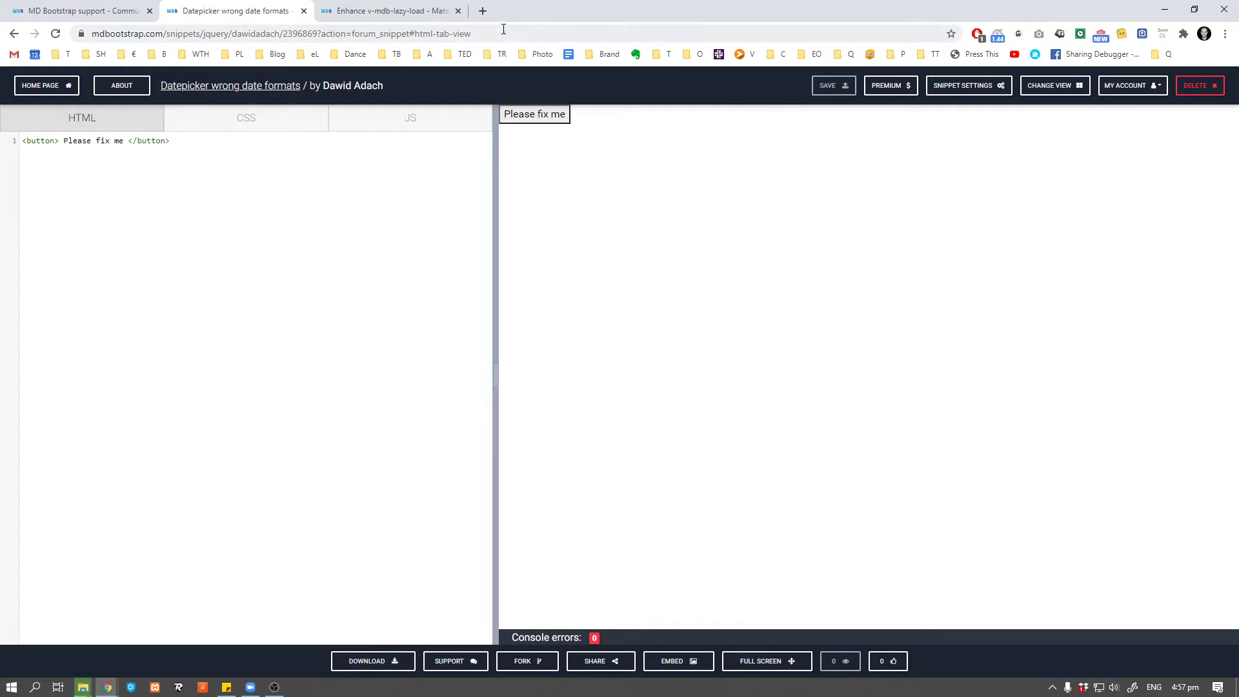
# - Copy the published snippet's address and insert it as a hyperlink described "Snippet" under Resources in the question body
pyautogui.moveTo(498, 34); pyautogui.dragTo(84, 34)
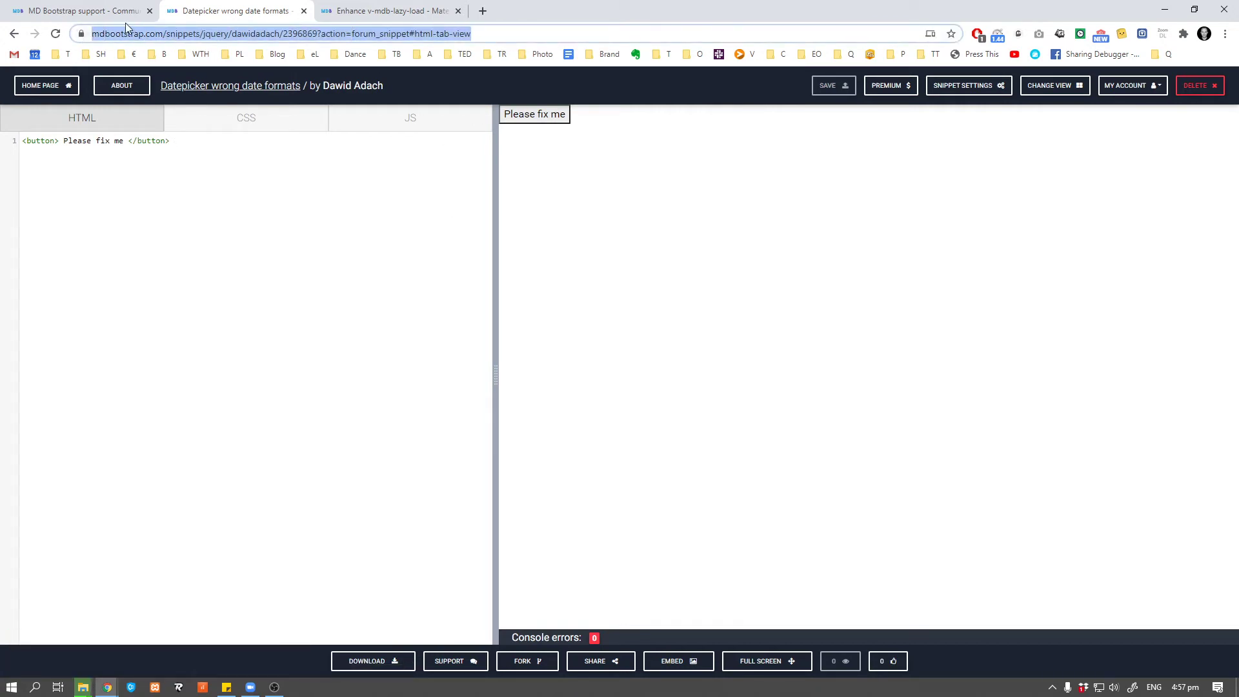
pyautogui.click(97, 11)
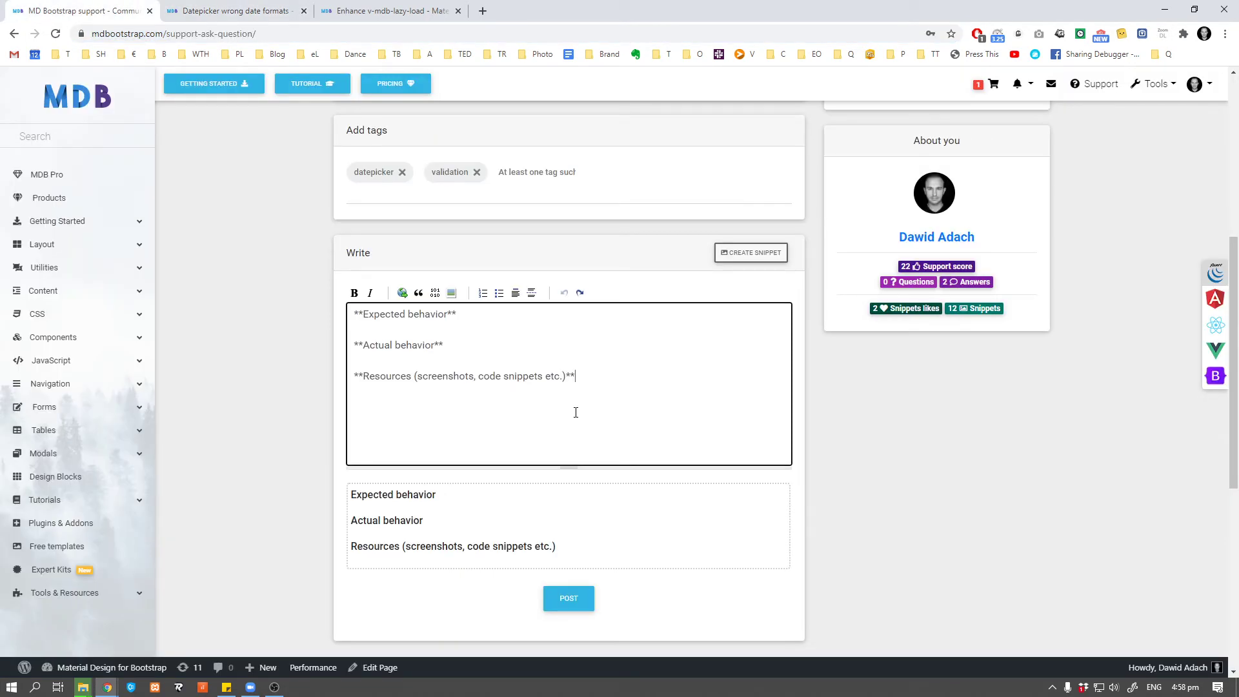
pyautogui.press('Return')
pyautogui.click(402, 292)
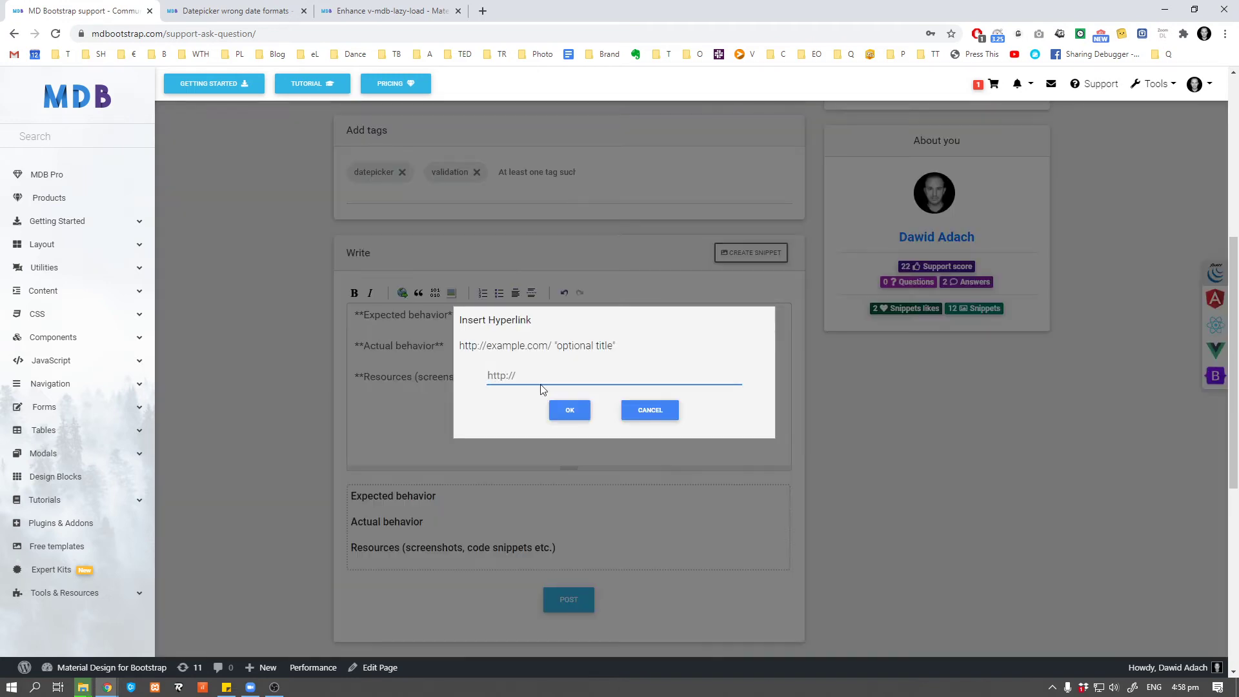
pyautogui.hotkey('ctrl', 'v')
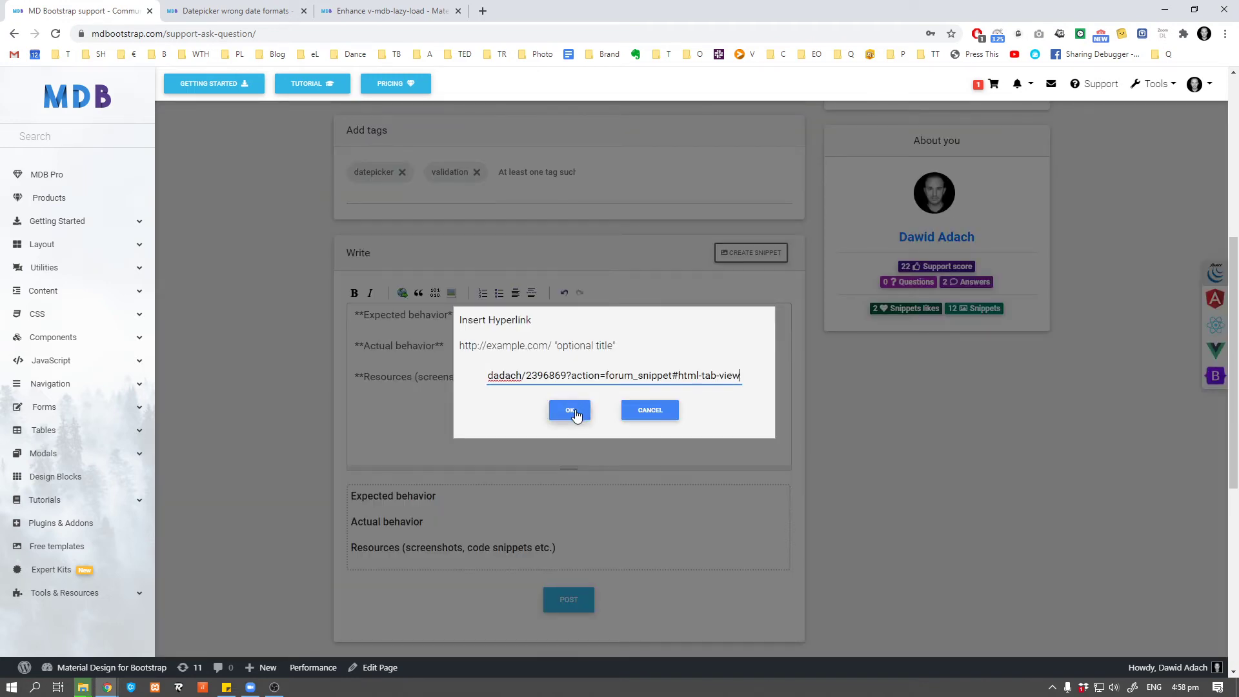
pyautogui.click(569, 411)
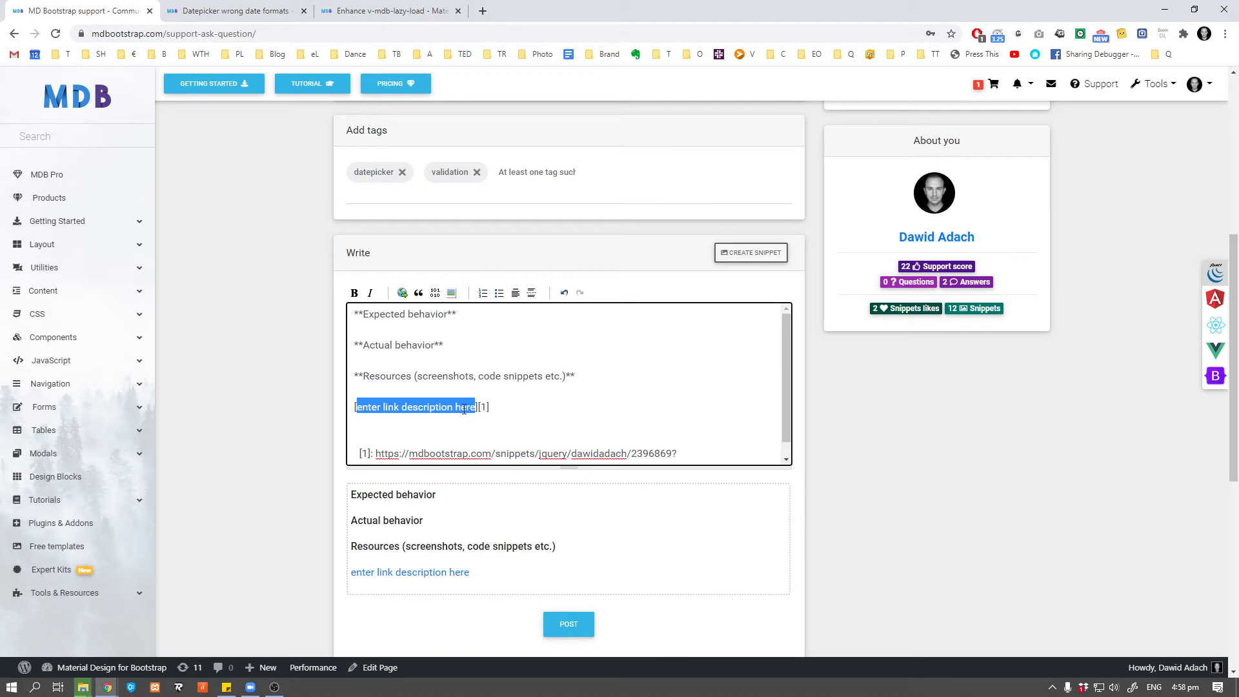
pyautogui.write('Snippet')
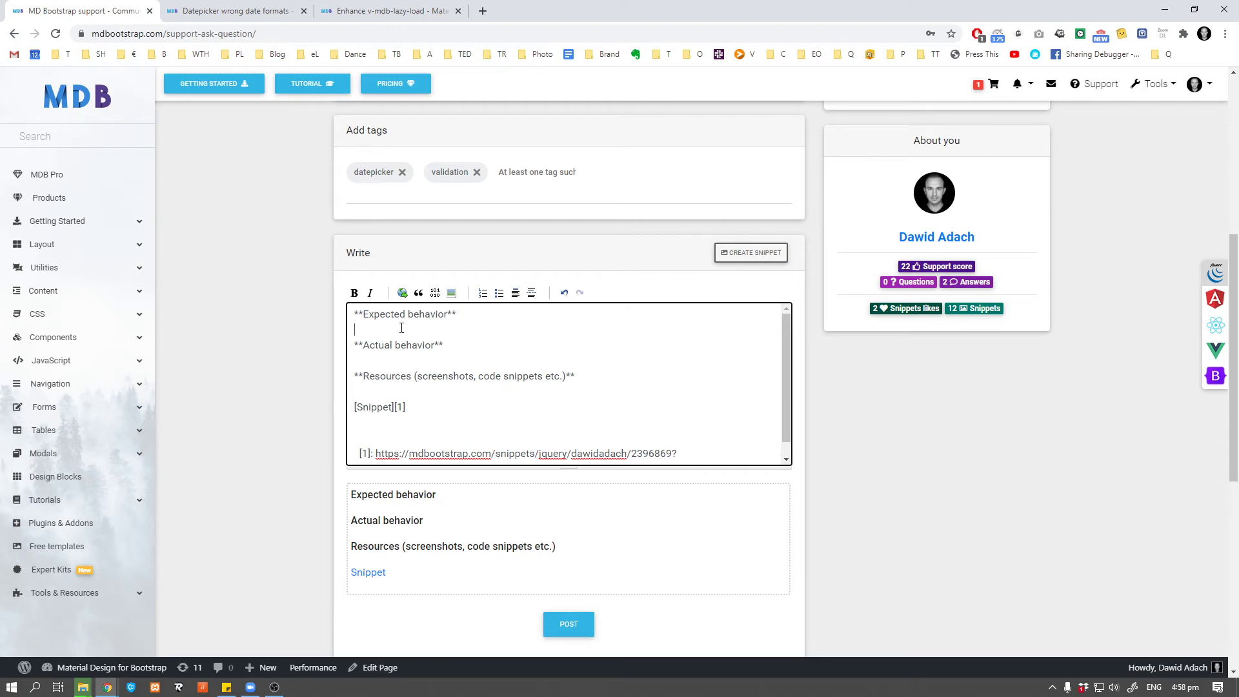
# - Write "Date format should be 24 hours" under Expected behavior, followed by a blank line
pyautogui.write('Date fo')
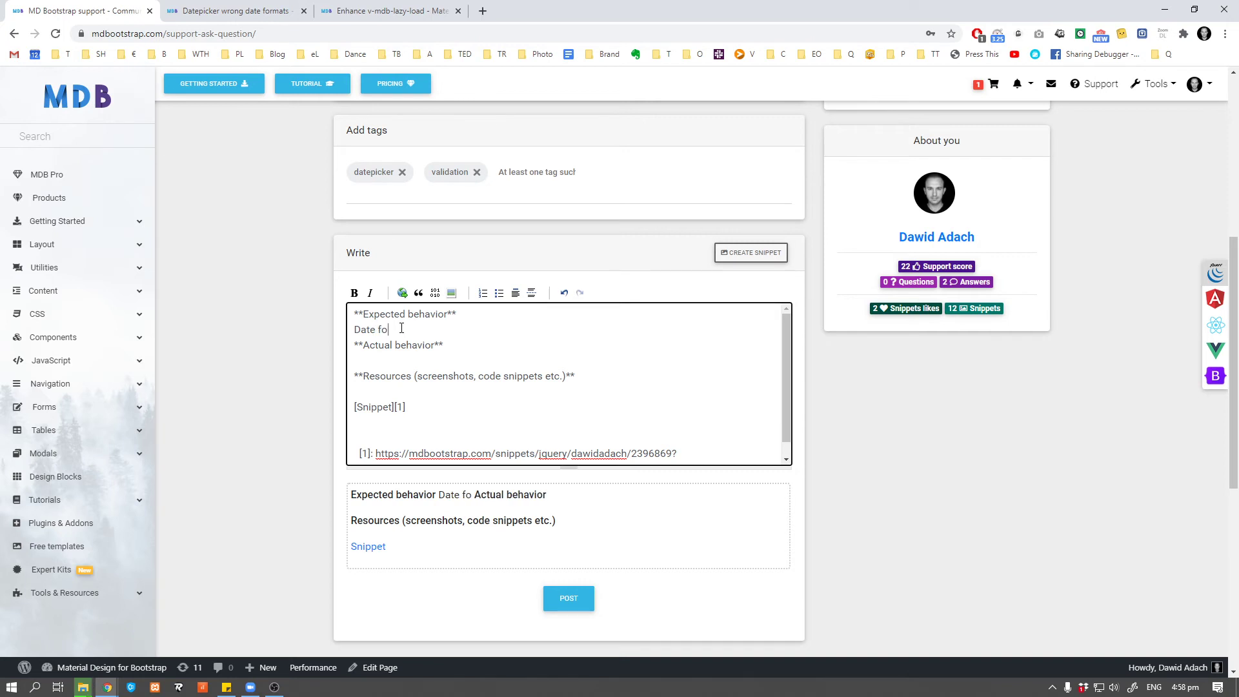
pyautogui.write('rmat should')
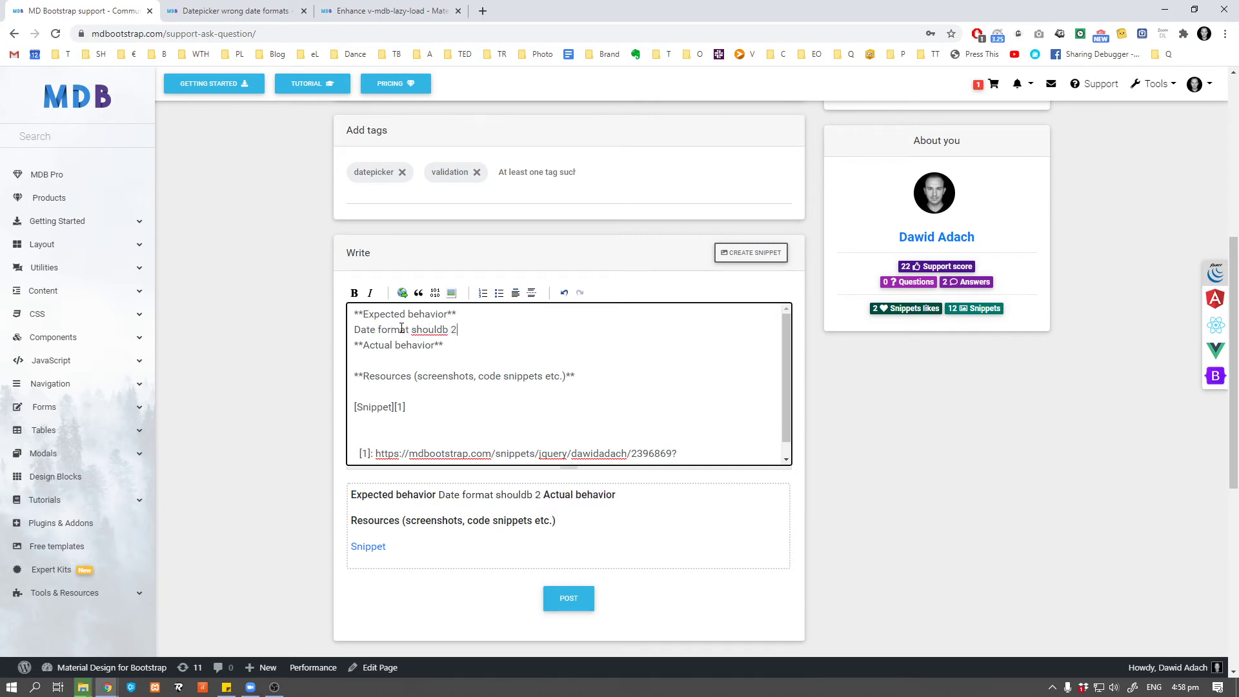
pyautogui.write(' be 24 hours')
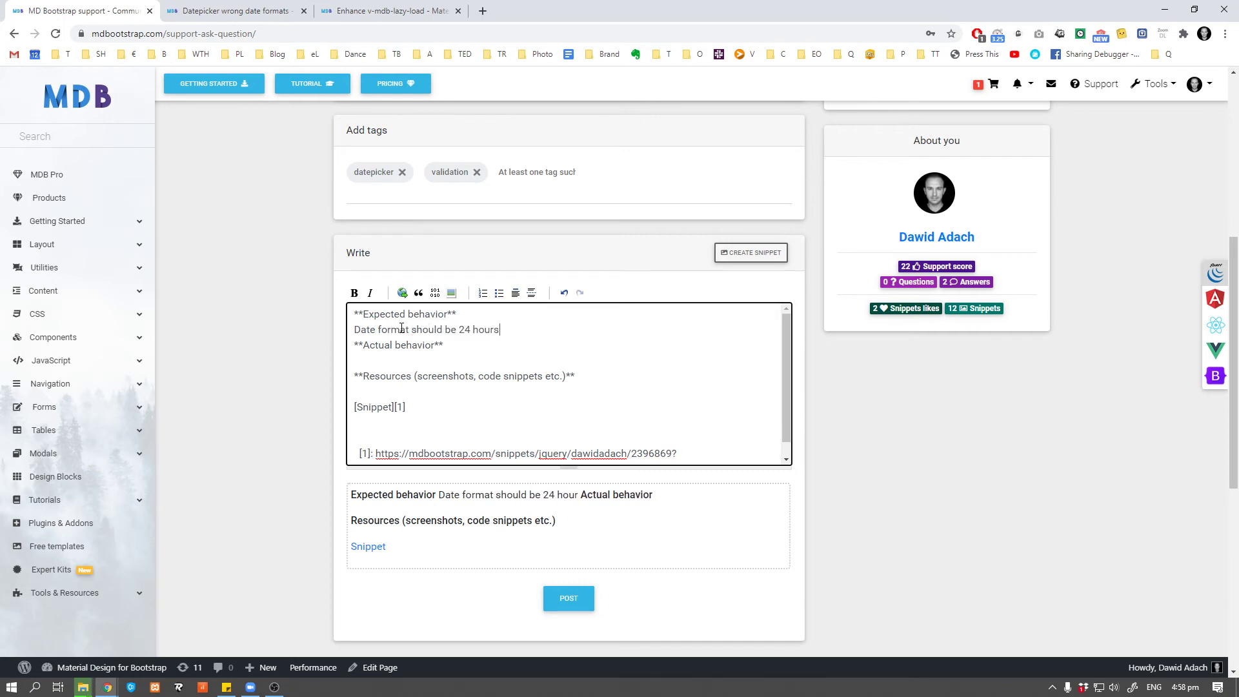
pyautogui.press('Return')
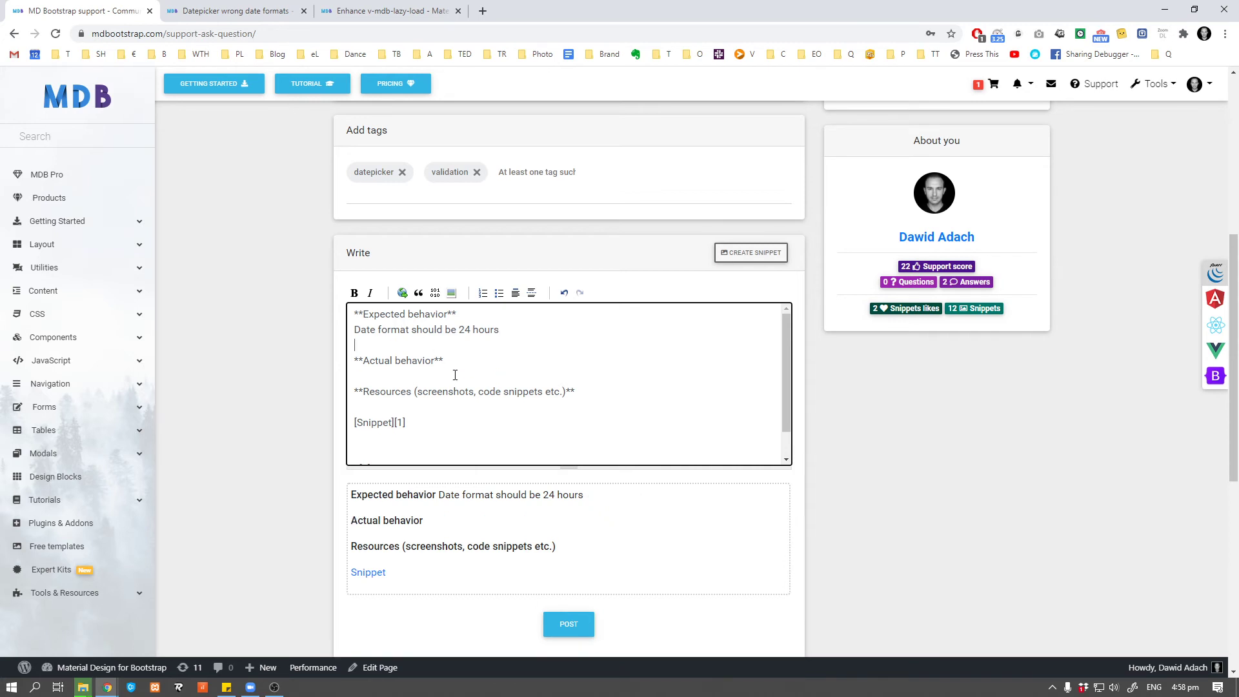
# - Write "But instead it's 12 hours" under Actual behavior in the question body
pyautogui.press('Return')
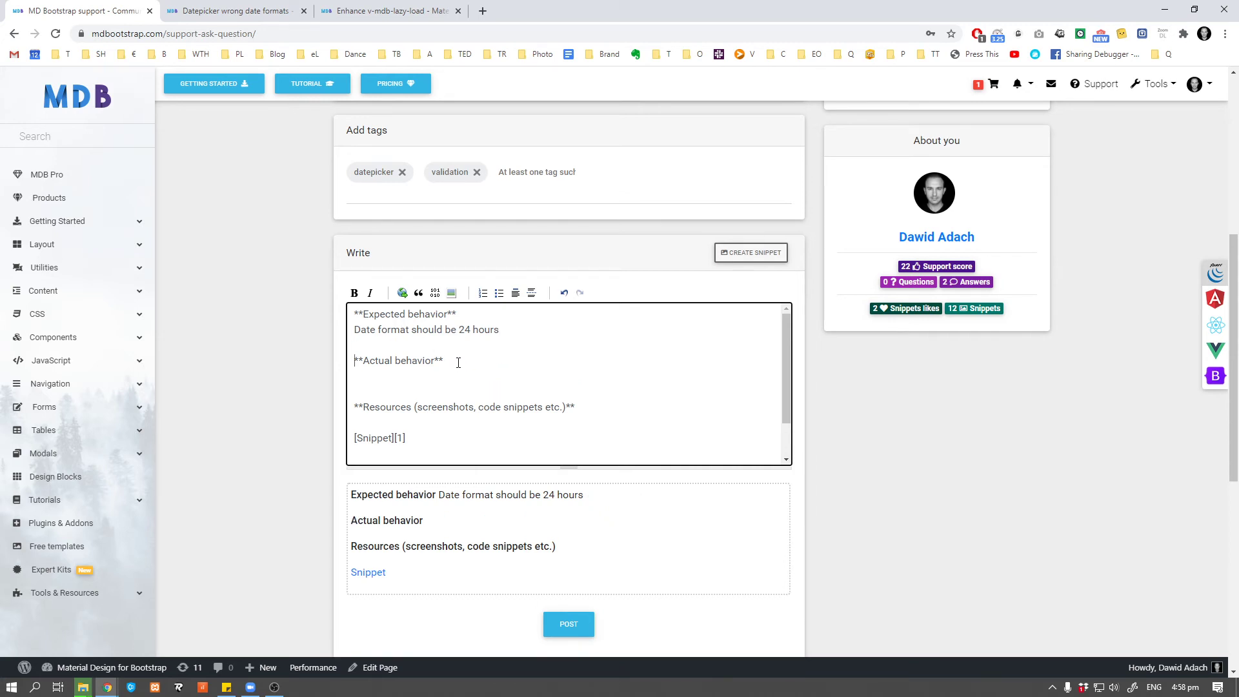
pyautogui.write('But instead')
pyautogui.write(' ti')
pyautogui.write("t's 12")
pyautogui.write(' hours')
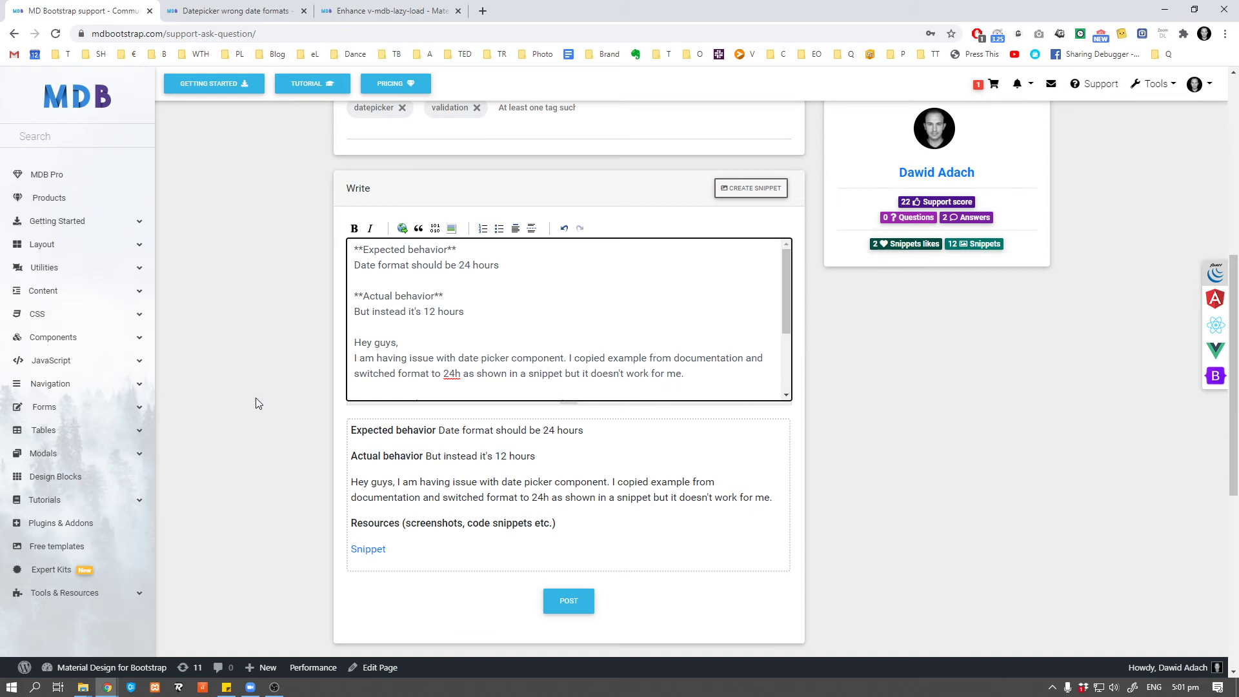
# - Post the completed datepicker question to the support forum
pyautogui.click(571, 604)
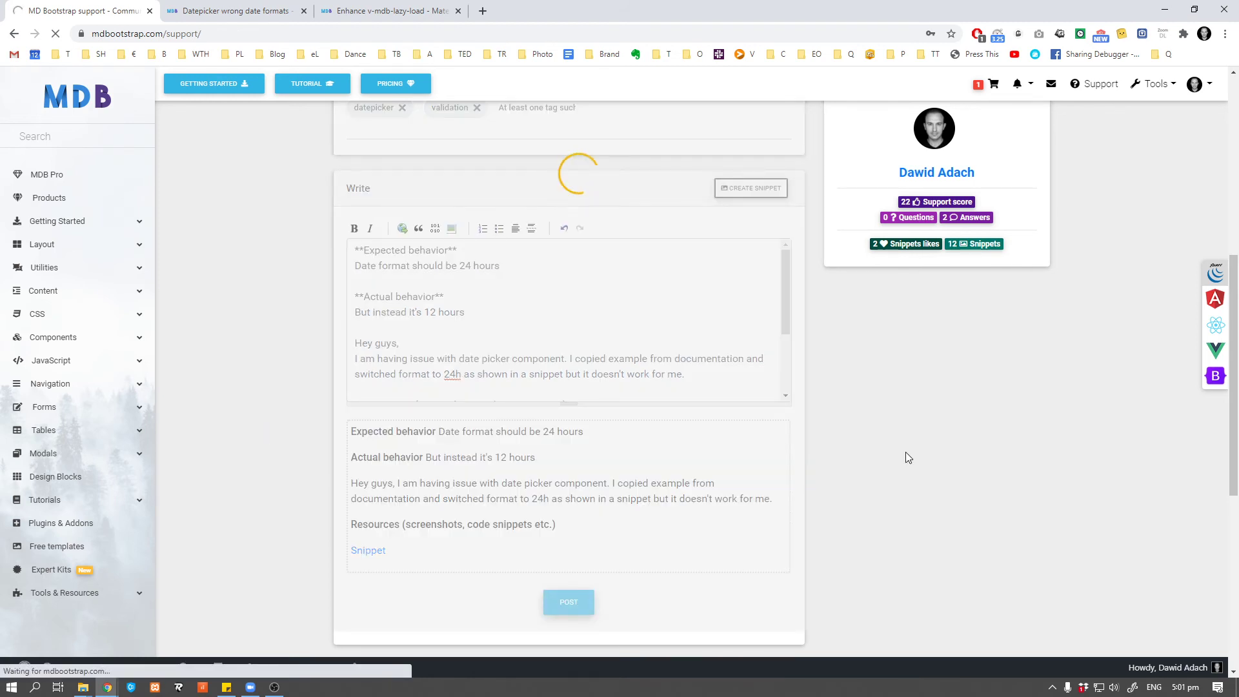
pyautogui.scroll(4, 905, 451)
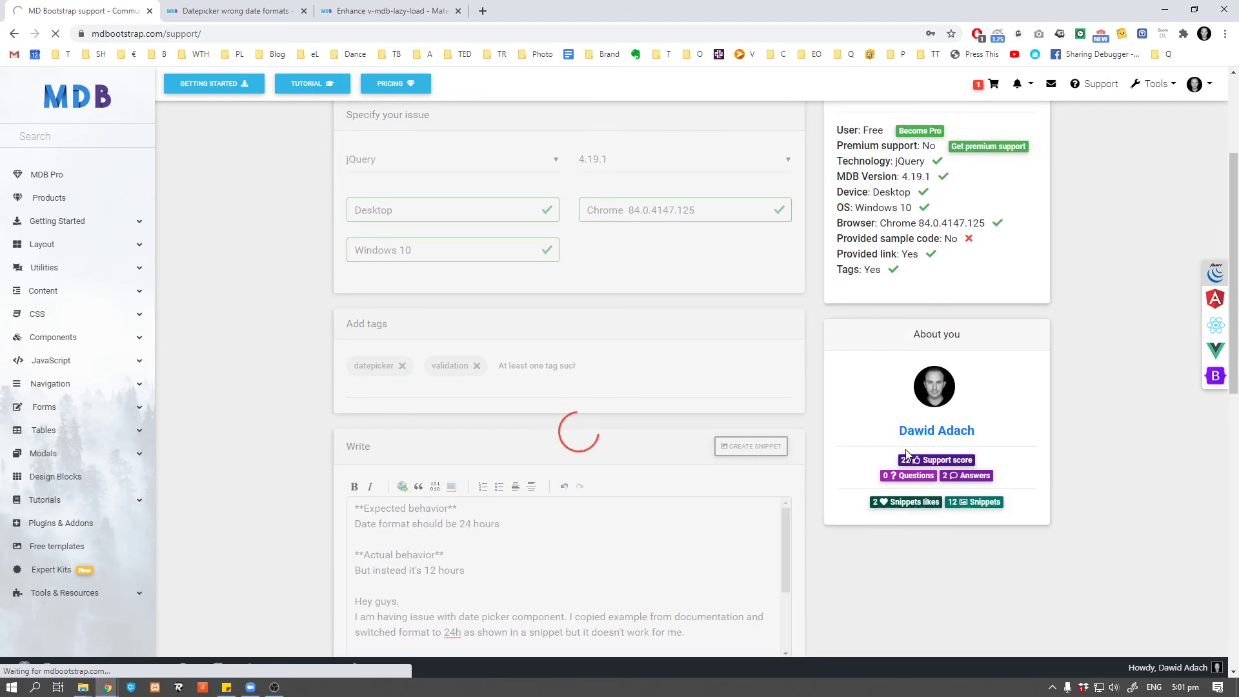
pyautogui.scroll(1, 976, 323)
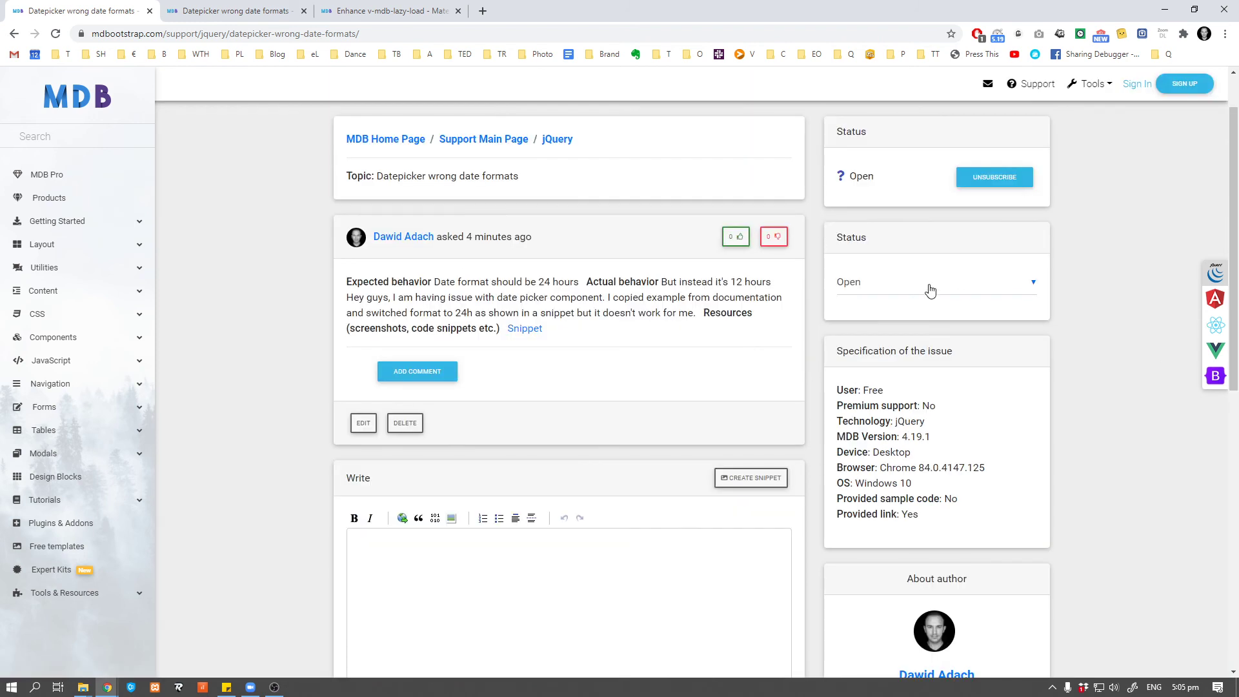
# - View the status options available for the posted question and close the list without choosing one
pyautogui.click(897, 288)
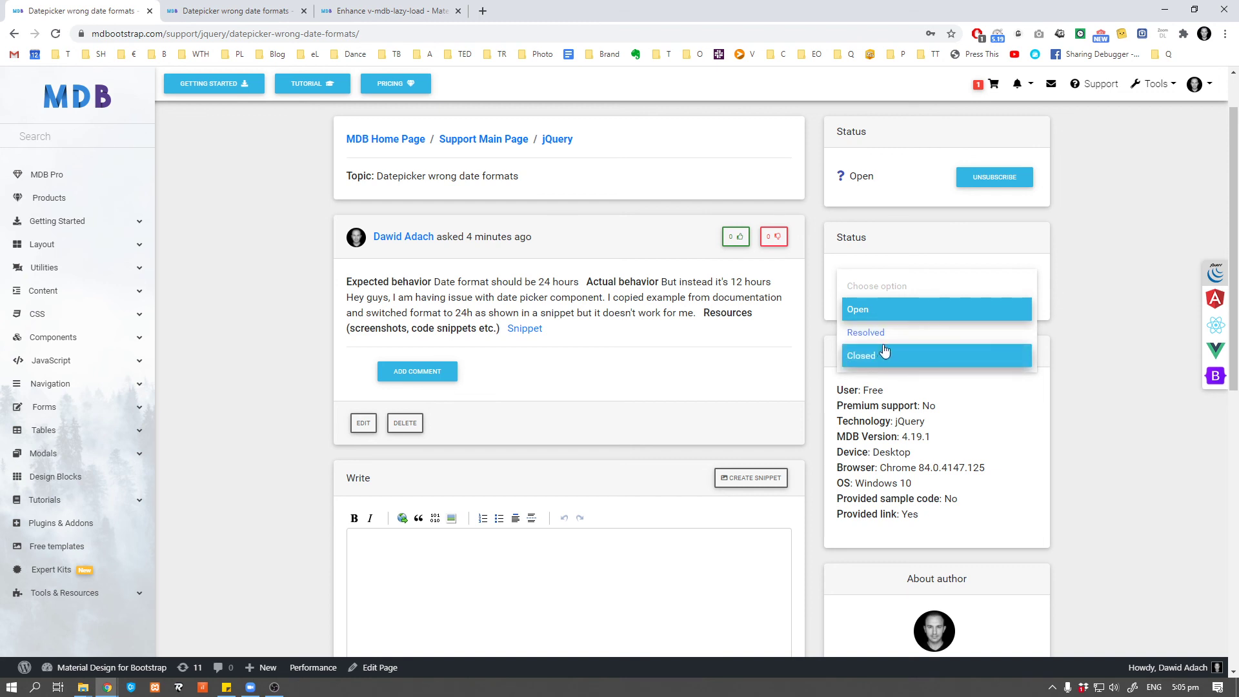
pyautogui.click(1094, 249)
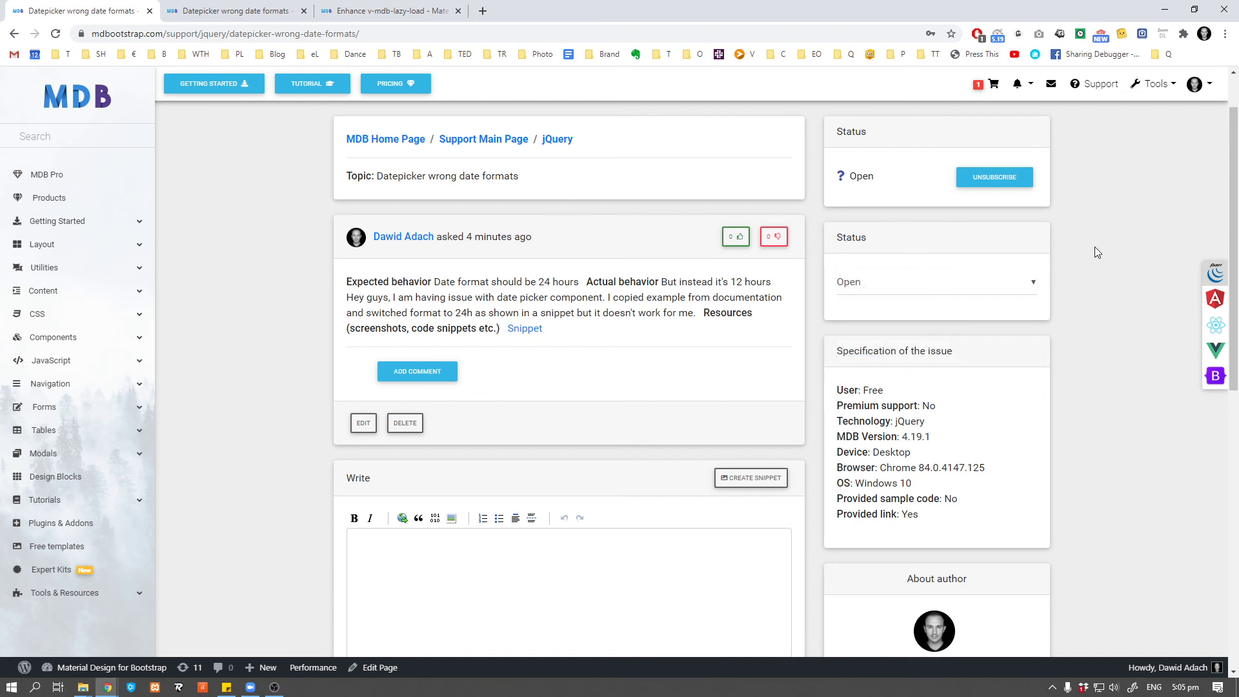
# - Switch to the "Enhance v-mdb-lazy-load" thread and examine its question, staff answer, issue specification and reply editor
pyautogui.hotkey('ctrl', '3')
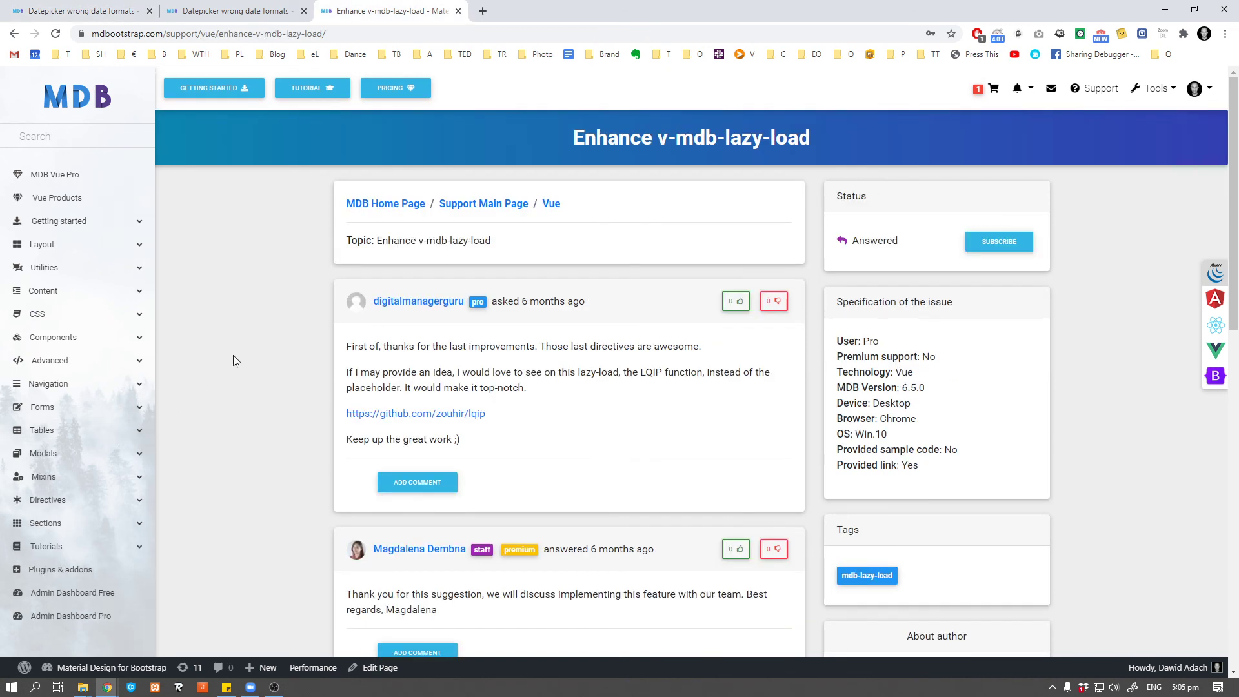
pyautogui.scroll(-2, 236, 360)
pyautogui.scroll(1, 239, 359)
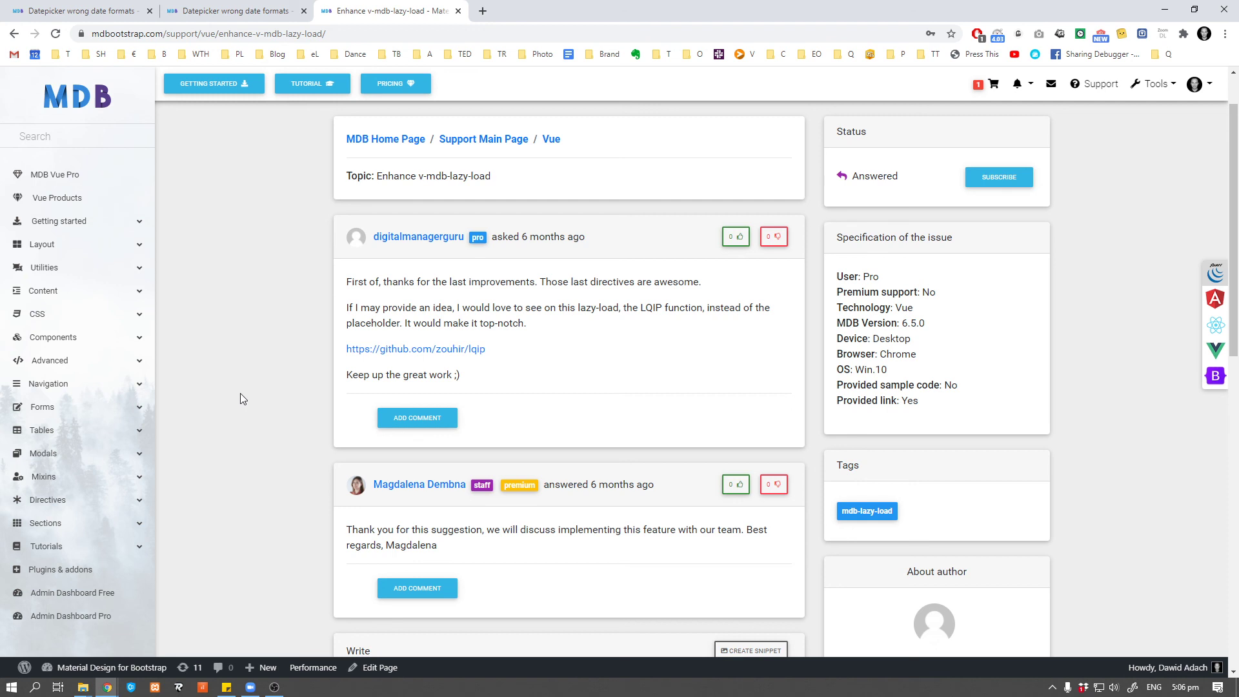
pyautogui.scroll(-1, 277, 391)
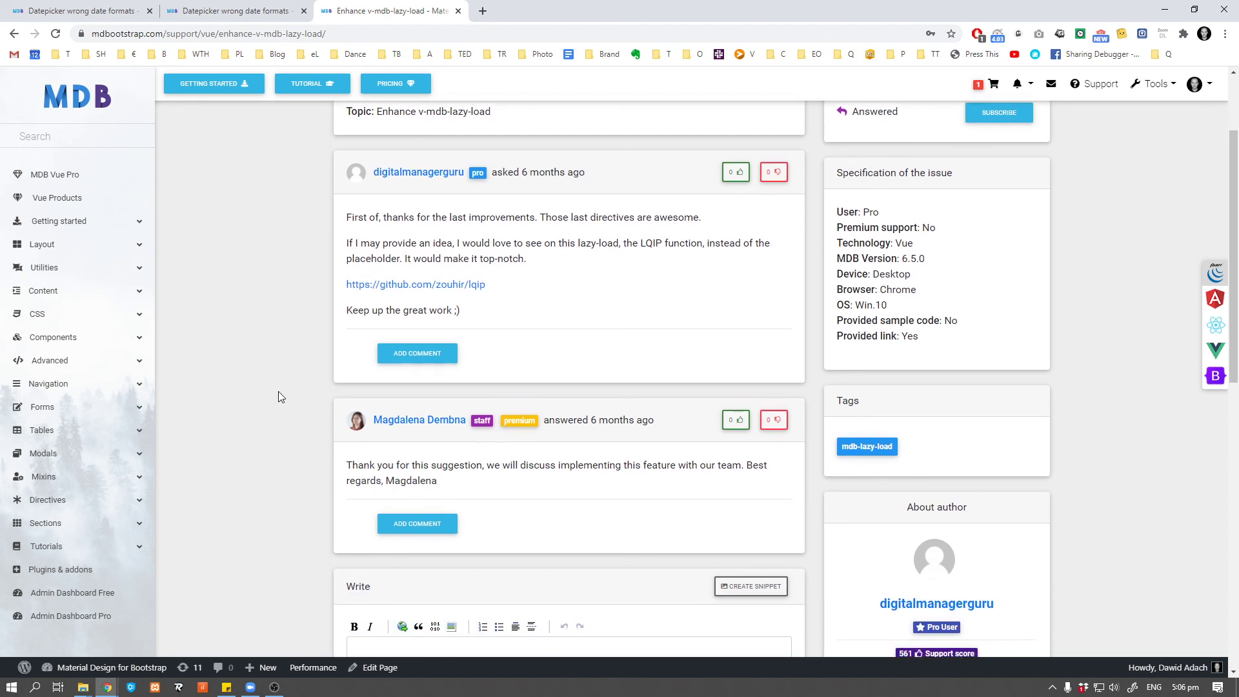
pyautogui.scroll(1, 277, 391)
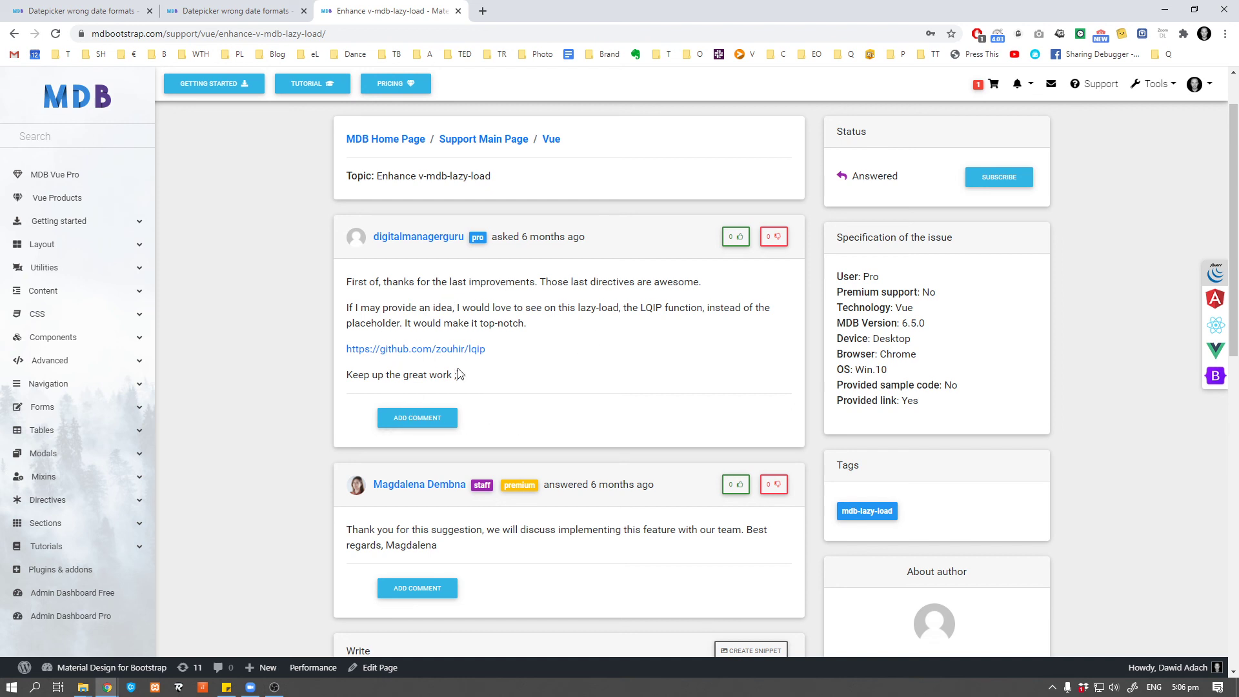
pyautogui.scroll(-5, 287, 388)
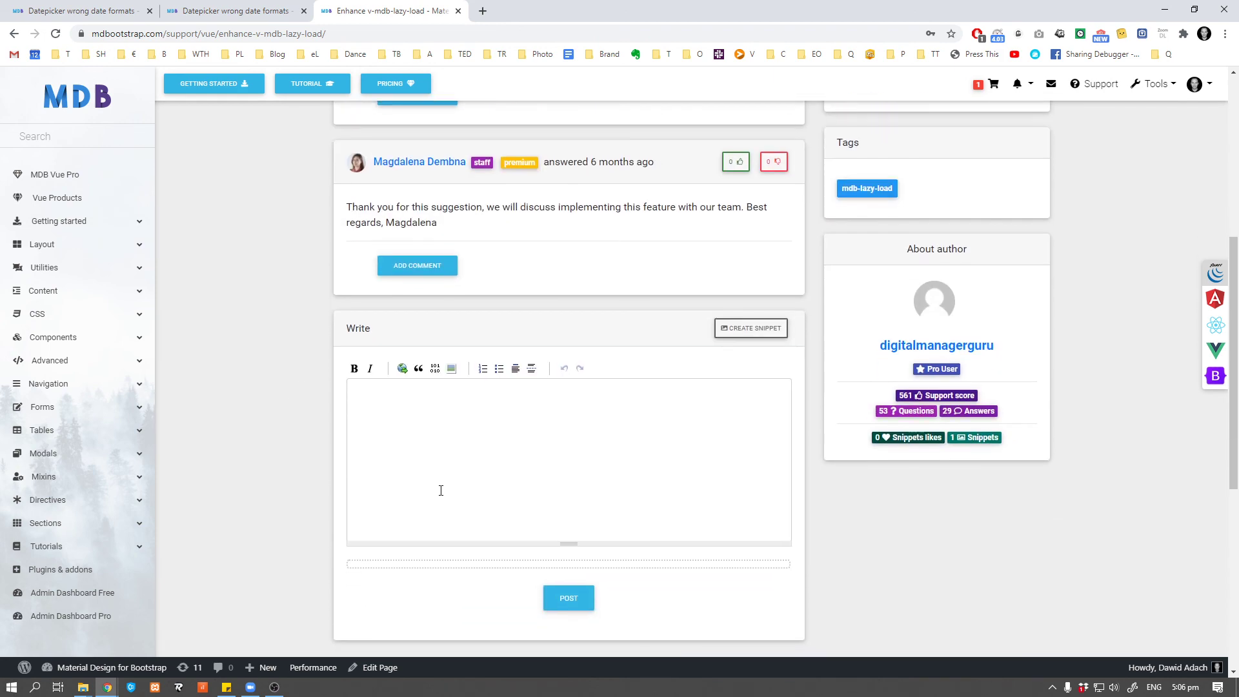